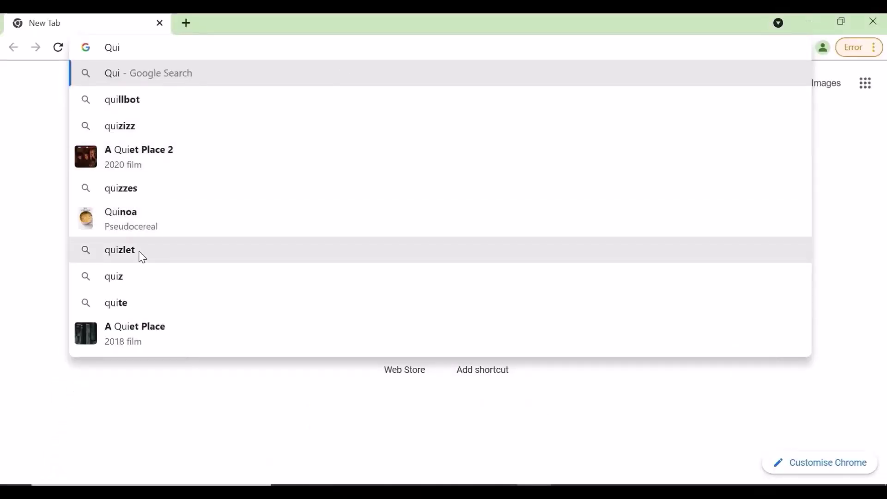
Sign in to Quizlet with Google and submit the teacher sign-up form with a date of birth
{"action": "left_click", "coordinate": [141, 256]}
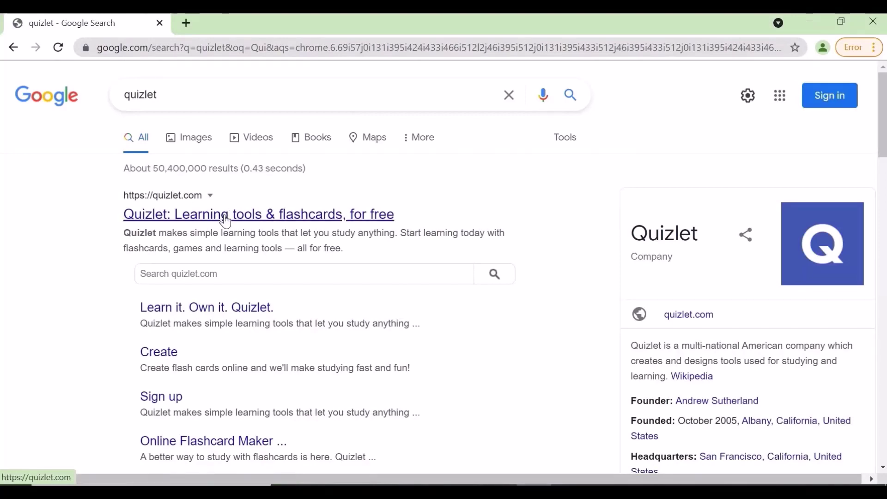
{"action": "left_click", "coordinate": [226, 218]}
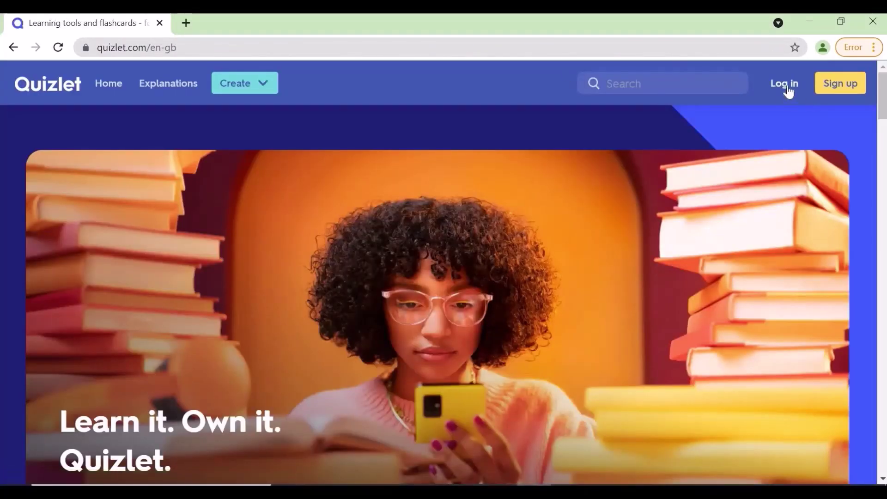
{"action": "left_click", "coordinate": [787, 86]}
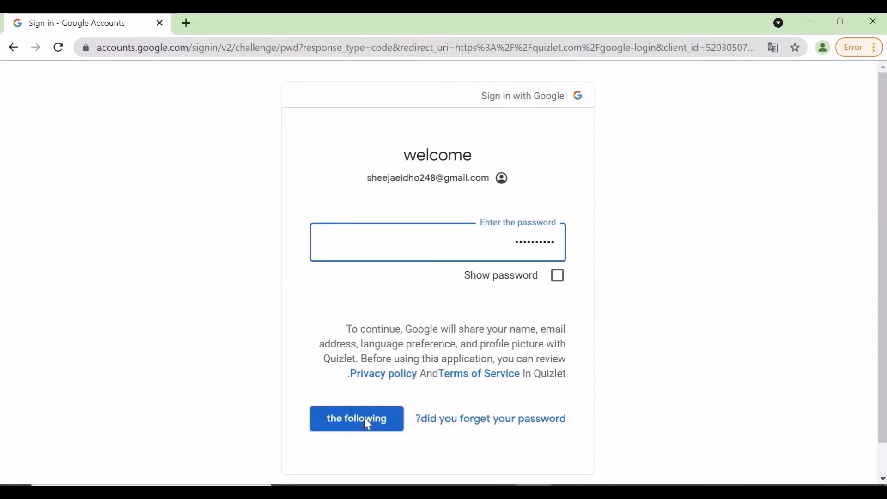
{"action": "left_click", "coordinate": [368, 422]}
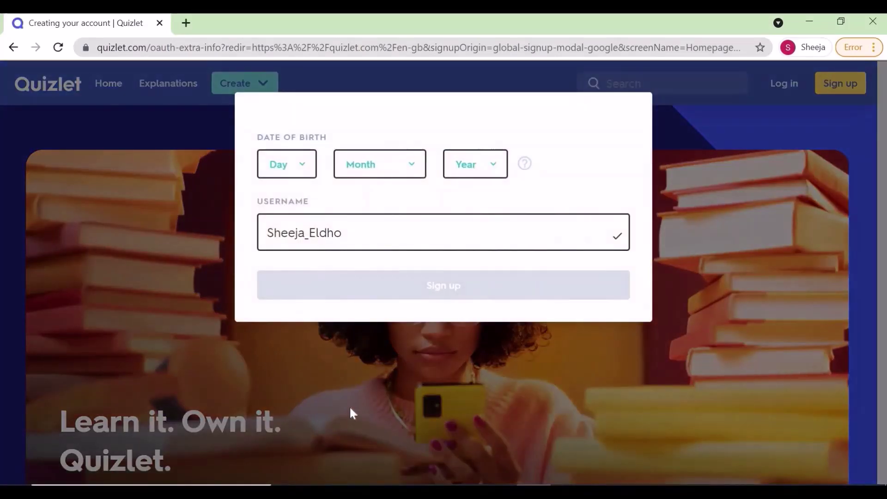
{"action": "left_click", "coordinate": [303, 164]}
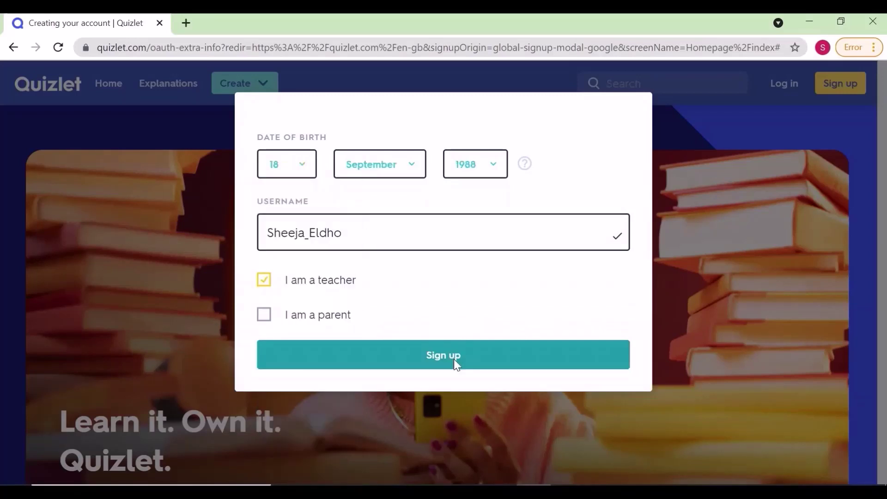
Describe the new class as 'Social Science Class'
{"action": "left_click", "coordinate": [453, 358]}
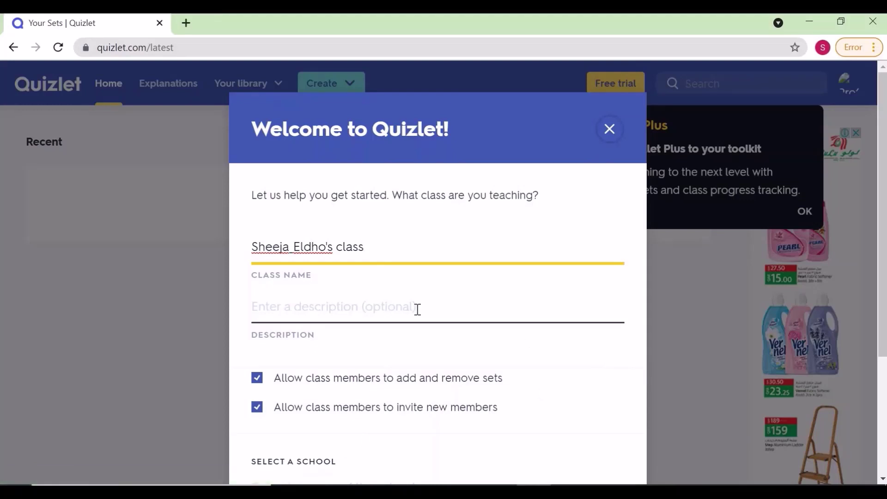
{"action": "left_click", "coordinate": [368, 305]}
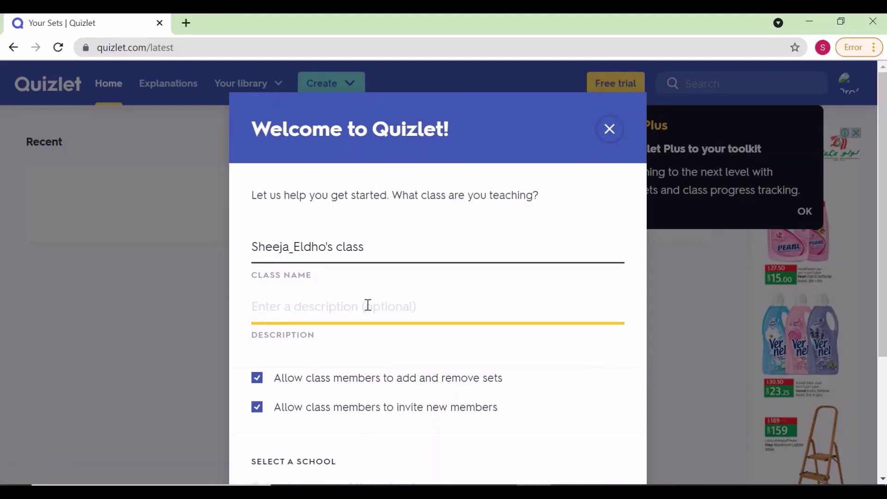
{"action": "type", "text": "Social Scienc"}
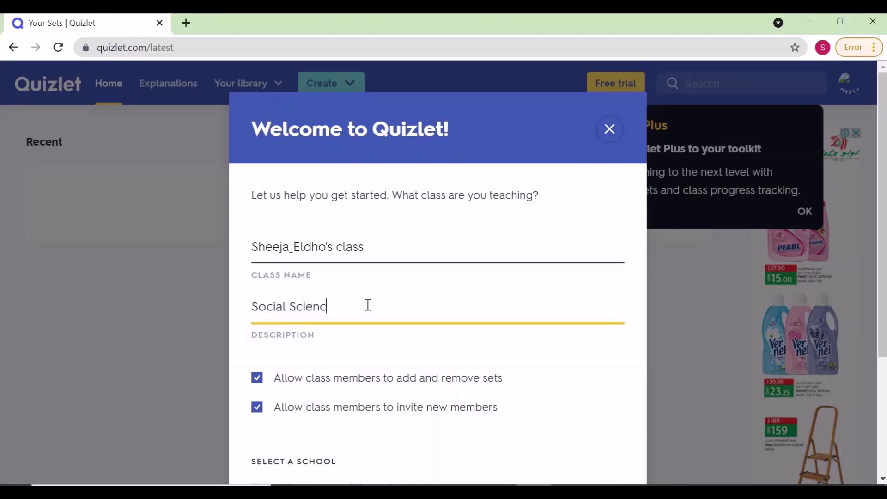
{"action": "type", "text": "e Class"}
{"action": "scroll", "coordinate": [428, 452], "scroll_direction": "down", "scroll_amount": 3}
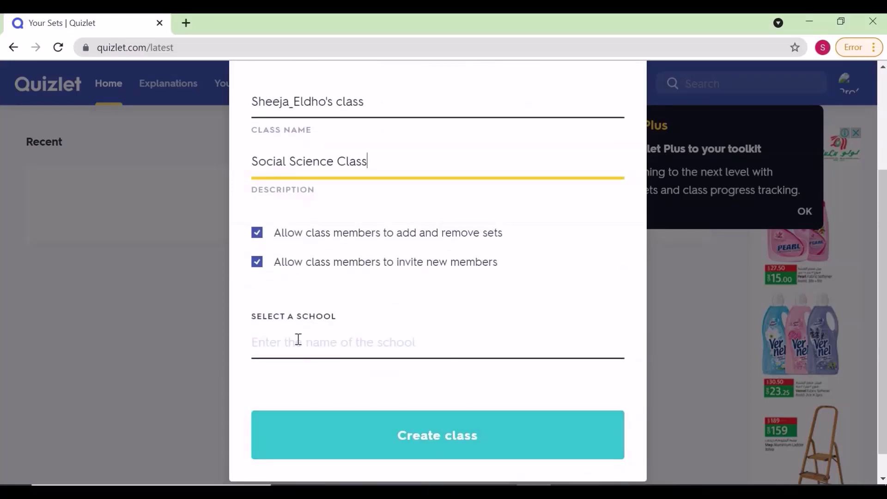
Link the class to Shantiniketan Indian School in Wakrah and create it
{"action": "left_click", "coordinate": [298, 340]}
{"action": "type", "text": "Sha"}
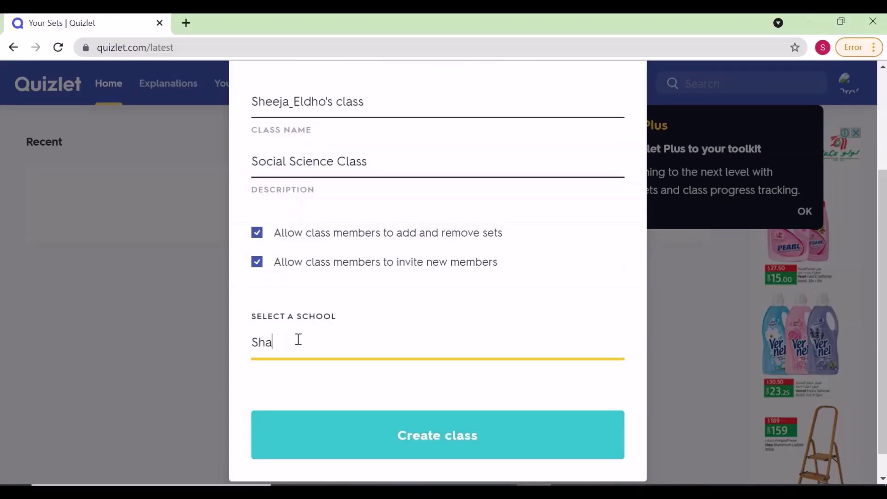
{"action": "type", "text": "ntiniketan"}
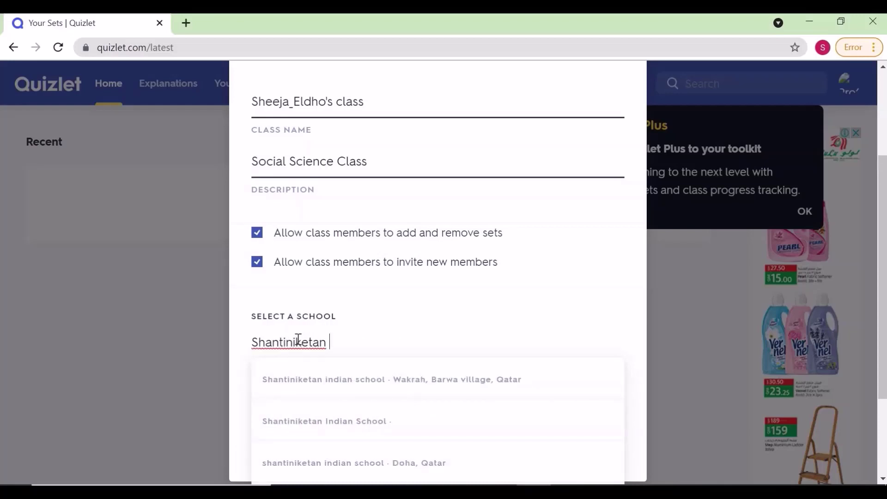
{"action": "left_click", "coordinate": [327, 381]}
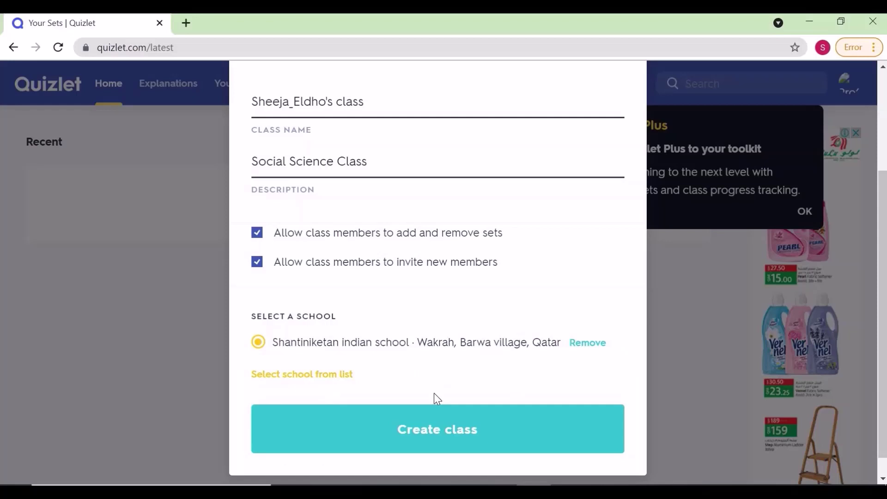
{"action": "left_click", "coordinate": [452, 437]}
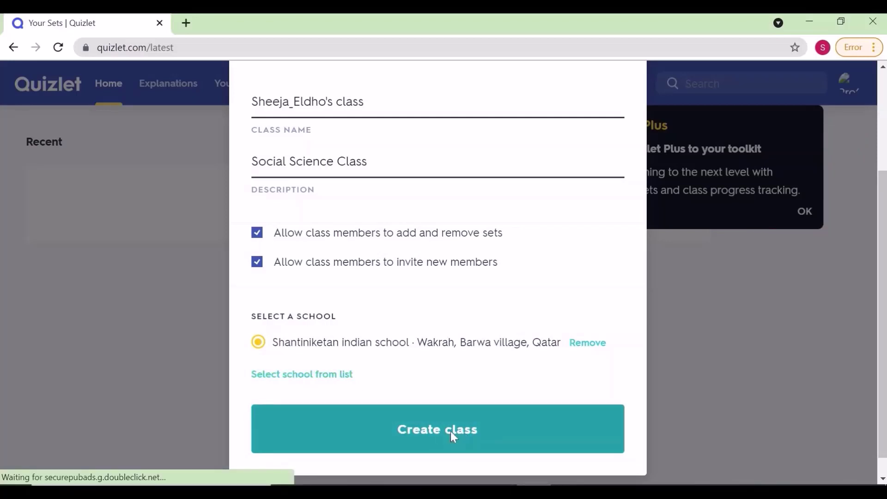
{"action": "left_click", "coordinate": [450, 433]}
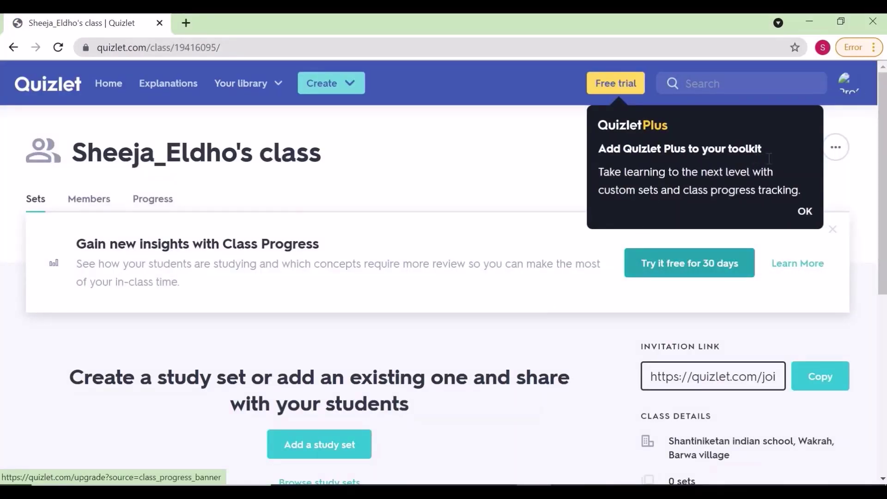
Dismiss the Quizlet Plus popup and Class Progress banner, then return to the home page
{"action": "left_click", "coordinate": [804, 213]}
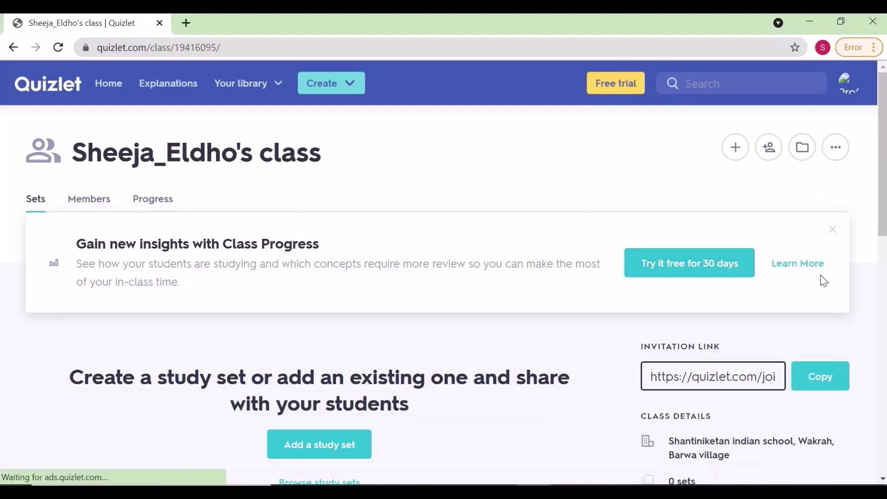
{"action": "left_click", "coordinate": [831, 234]}
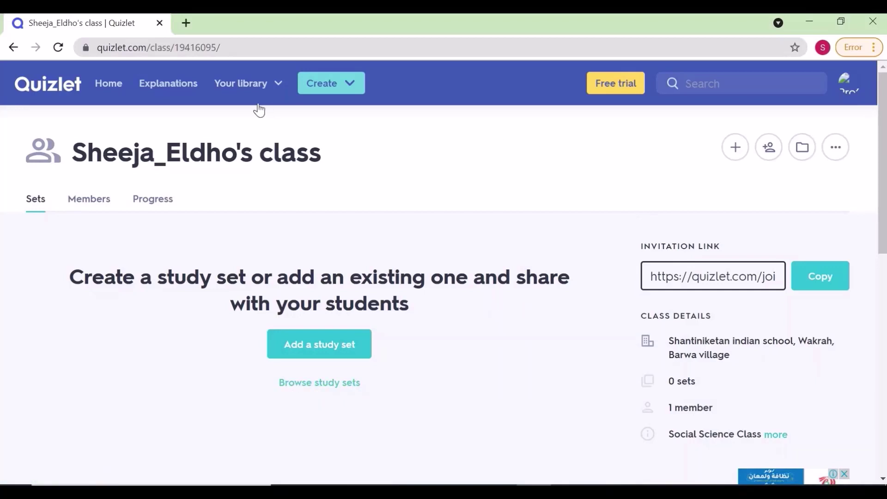
{"action": "left_click", "coordinate": [113, 86]}
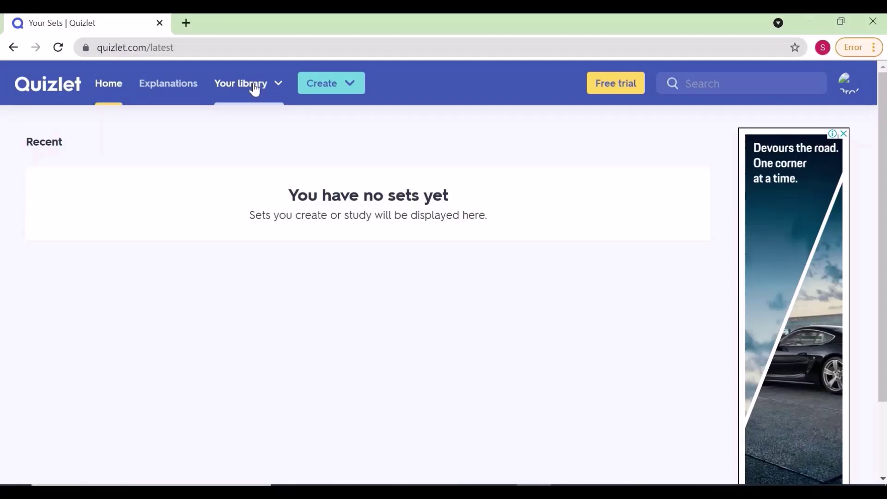
Start a new study set titled 'Qatar History' with the first term card ready
{"action": "left_click", "coordinate": [347, 90]}
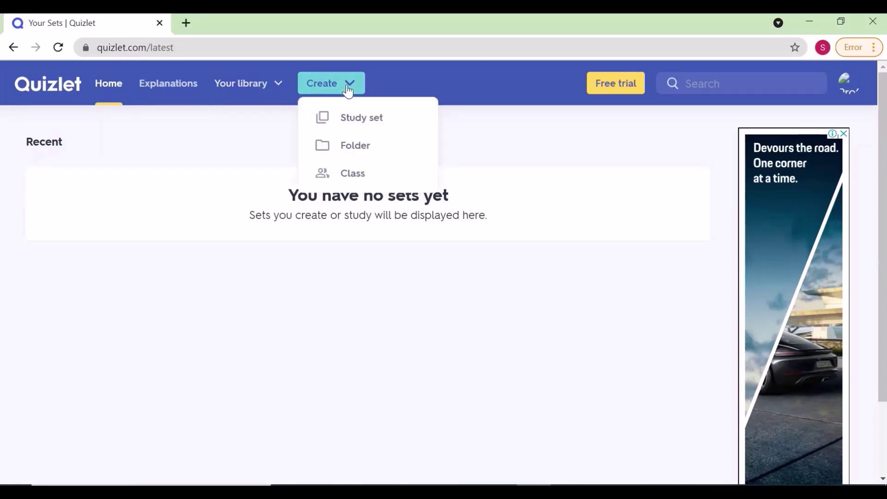
{"action": "left_click", "coordinate": [363, 119]}
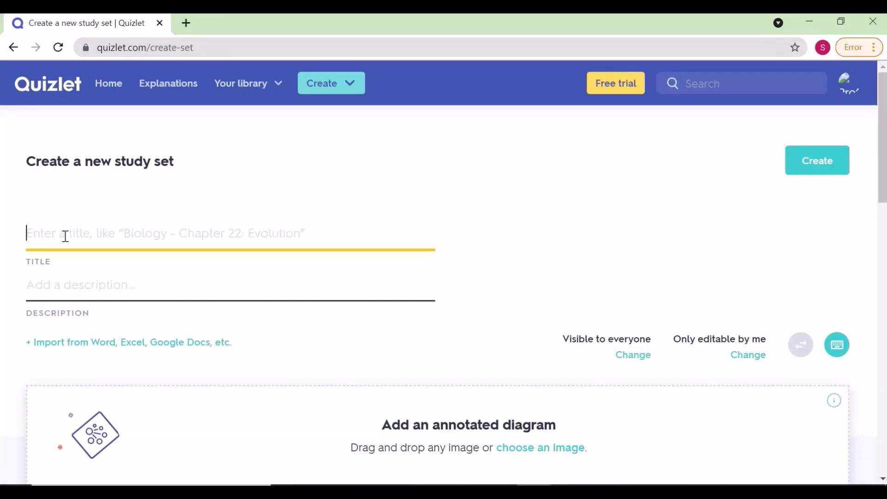
{"action": "type", "text": "Qatar"}
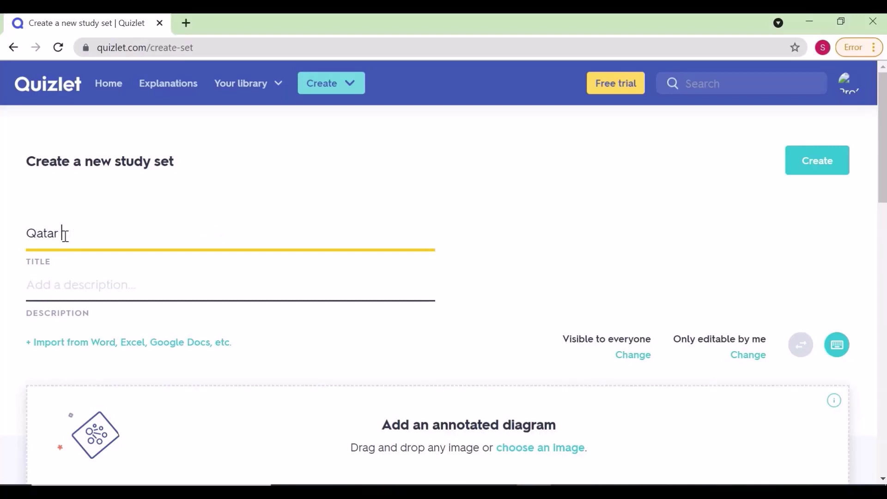
{"action": "type", "text": " History"}
{"action": "left_click", "coordinate": [59, 286]}
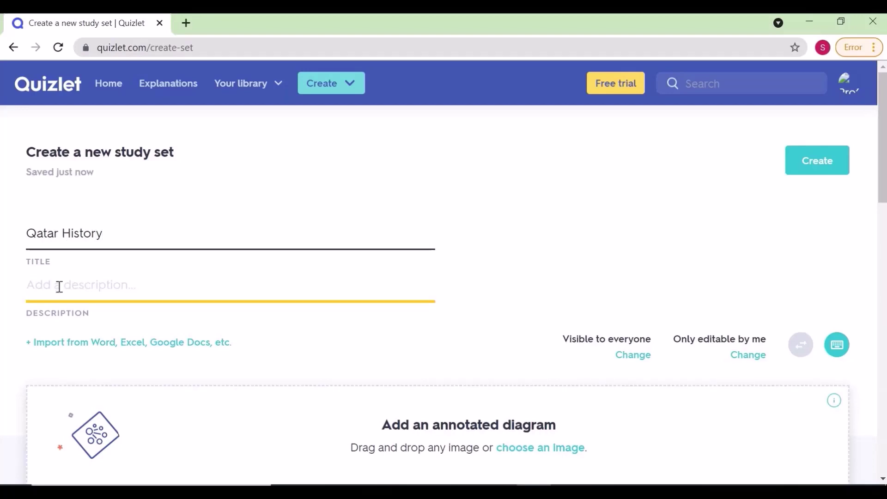
{"action": "type", "text": "B"}
{"action": "scroll", "coordinate": [59, 287], "scroll_direction": "down", "scroll_amount": 6}
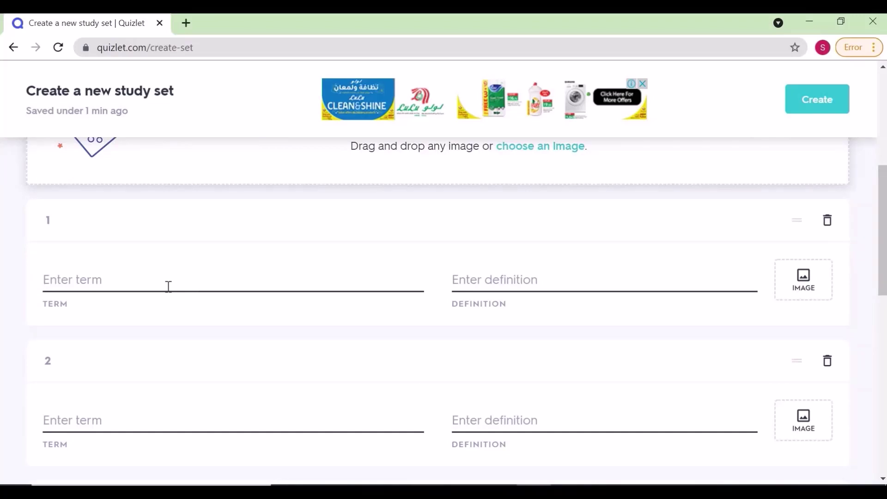
{"action": "left_click", "coordinate": [168, 287]}
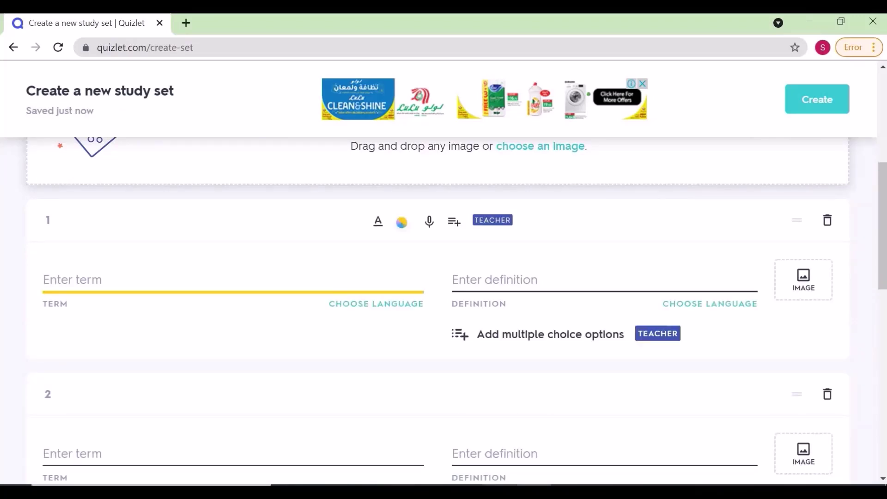
Put the Quizlet Word notes in a smaller window and select the first oil-exploration question
{"action": "mouse_move", "coordinate": [499, 492]}
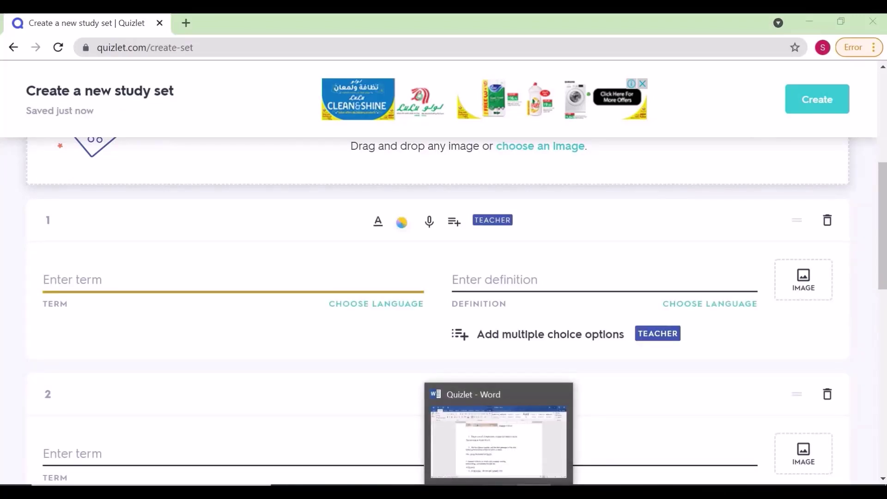
{"action": "left_click", "coordinate": [499, 492]}
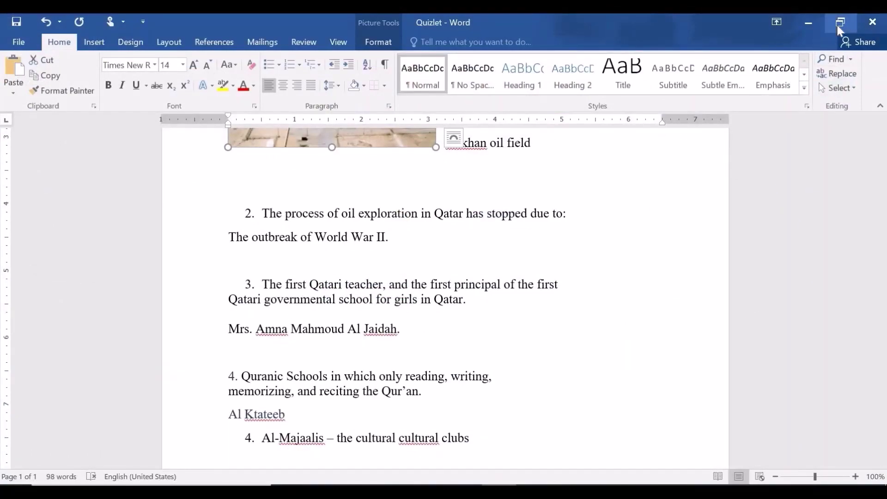
{"action": "left_click", "coordinate": [837, 24]}
{"action": "left_click_drag", "start_coordinate": [871, 304], "coordinate": [869, 203]}
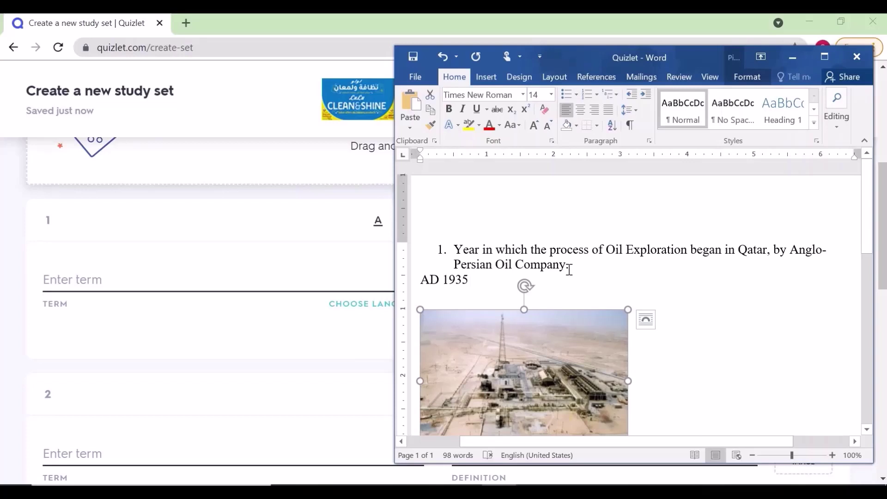
{"action": "triple_click", "coordinate": [462, 253]}
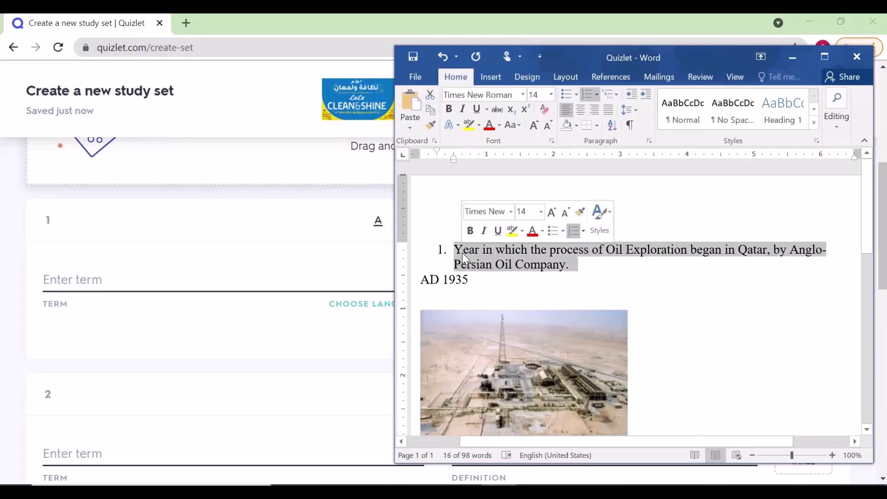
Fill card 1 with term 'AD 1939' and the pasted oil exploration definition
{"action": "left_click", "coordinate": [119, 281]}
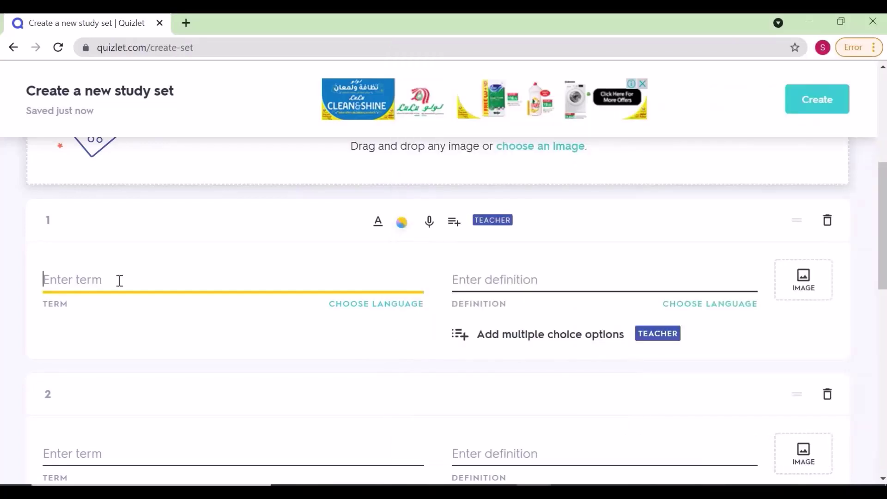
{"action": "left_click", "coordinate": [463, 282]}
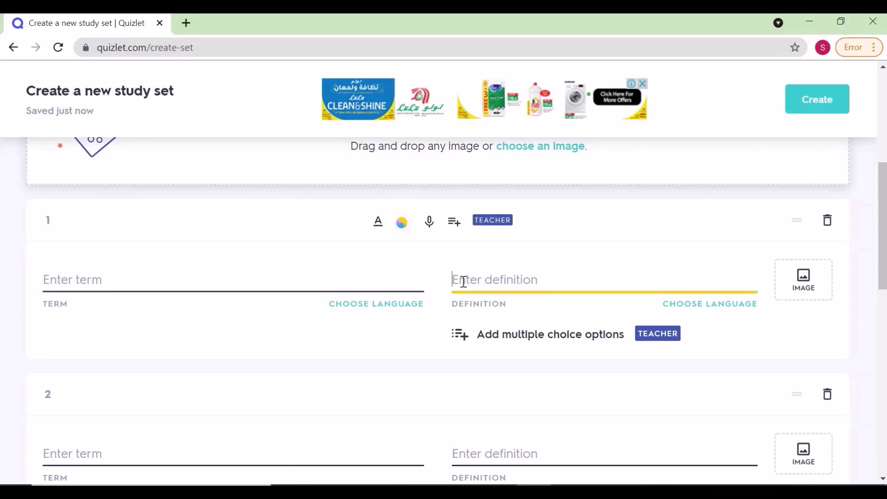
{"action": "type", "text": "1. Year in which the process of Oil Exploration began in Qatar, by Anglo-Persian Oil Company."}
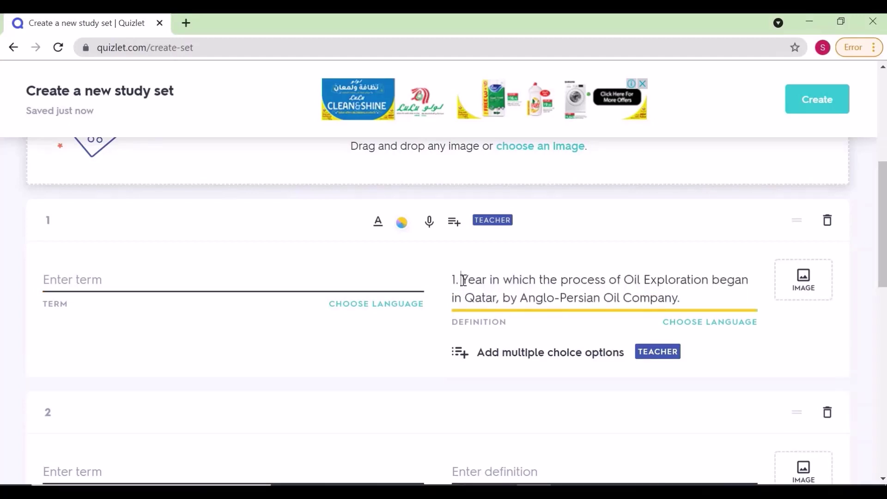
{"action": "key", "text": "BackSpace"}
{"action": "key", "text": "BackSpace"}
{"action": "key", "text": "BackSpace"}
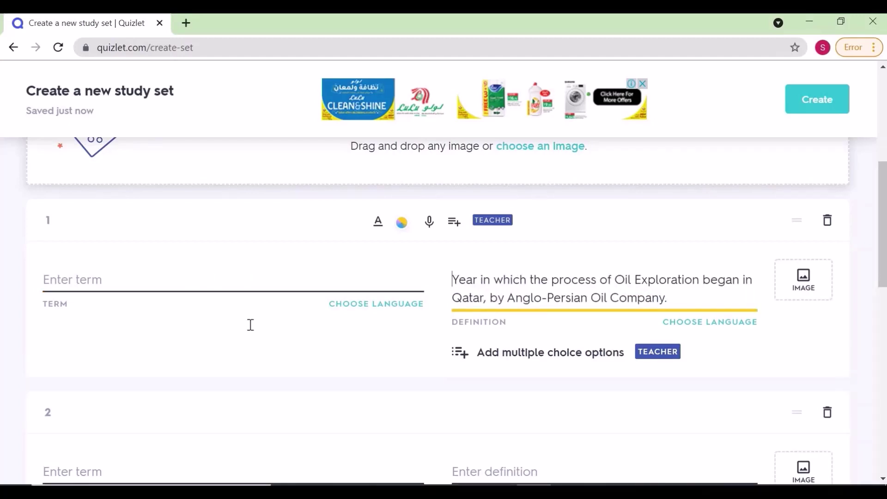
{"action": "left_click", "coordinate": [251, 325]}
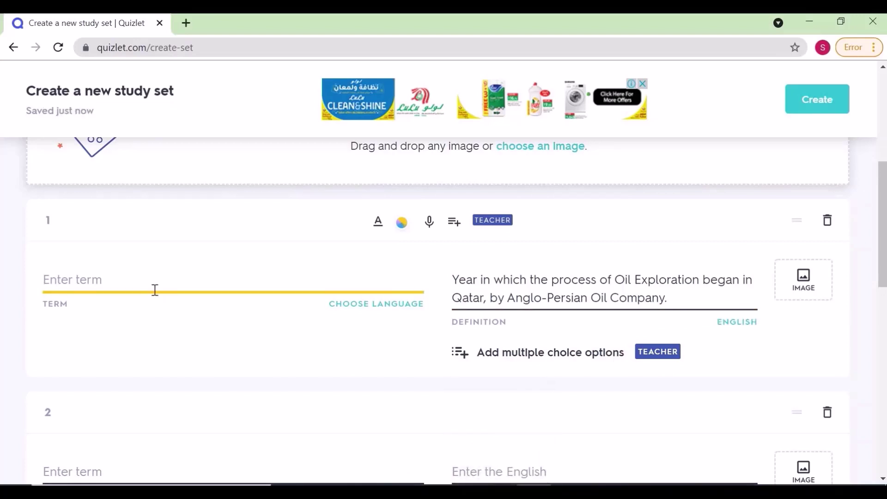
{"action": "type", "text": "AD"}
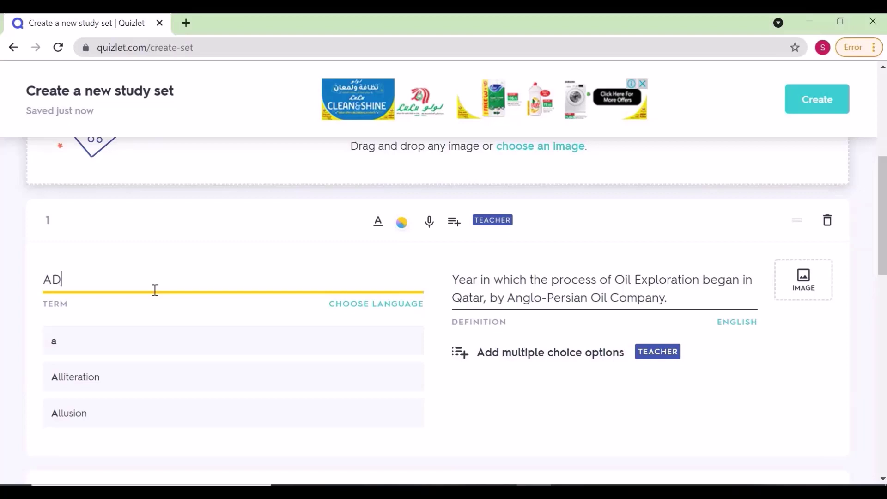
{"action": "type", "text": " 1939"}
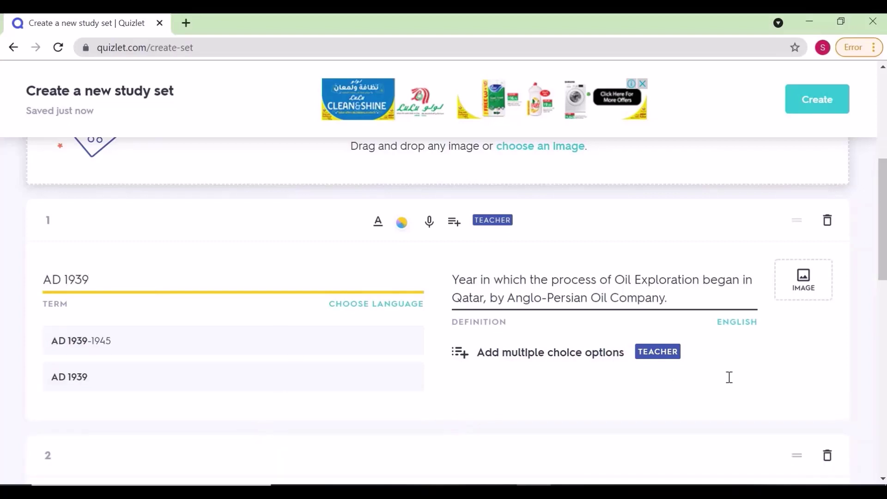
{"action": "left_click", "coordinate": [309, 387]}
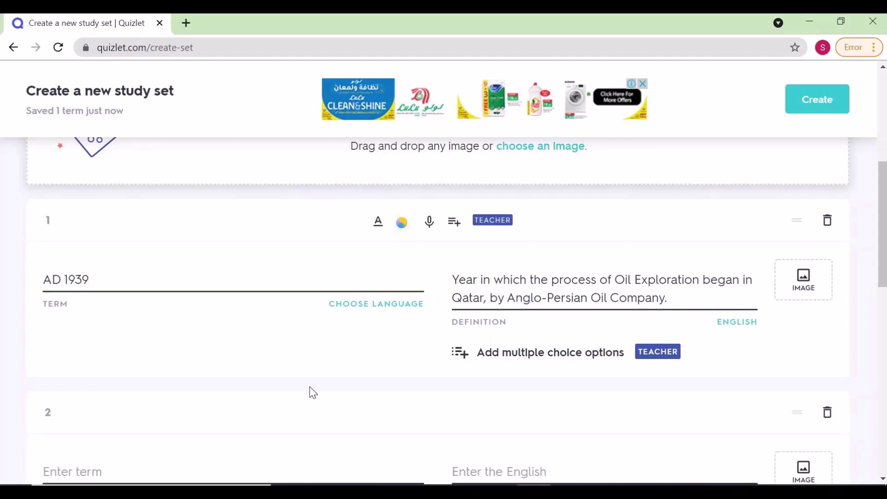
Fill the remaining cards through Sheikh Mohammed bin Mana as card 5
{"action": "left_click", "coordinate": [108, 467]}
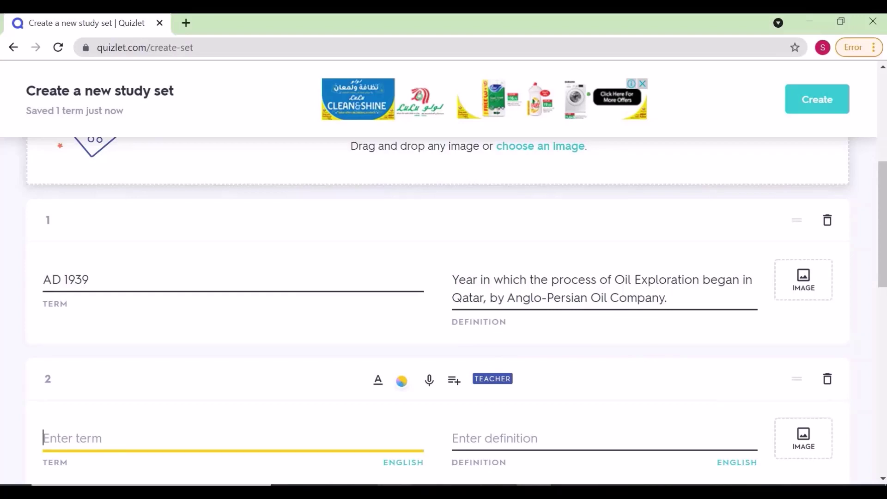
{"action": "left_click", "coordinate": [806, 445]}
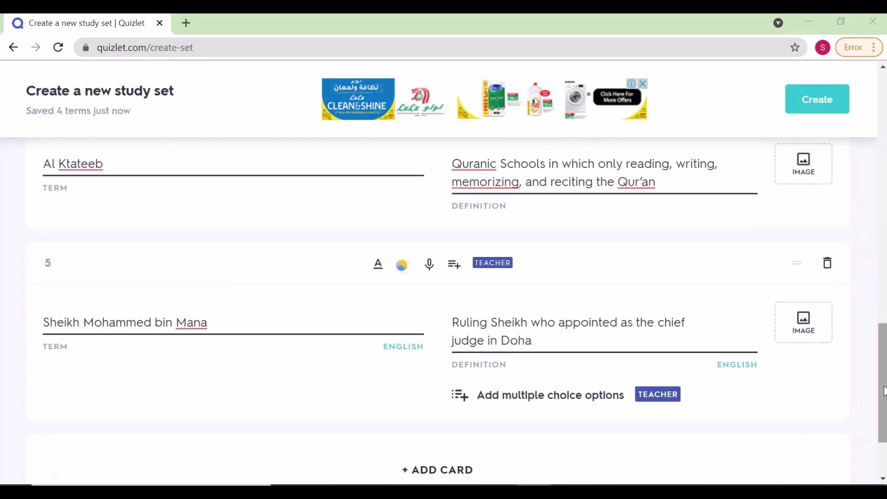
{"action": "scroll", "coordinate": [884, 390], "scroll_direction": "down", "scroll_amount": 3}
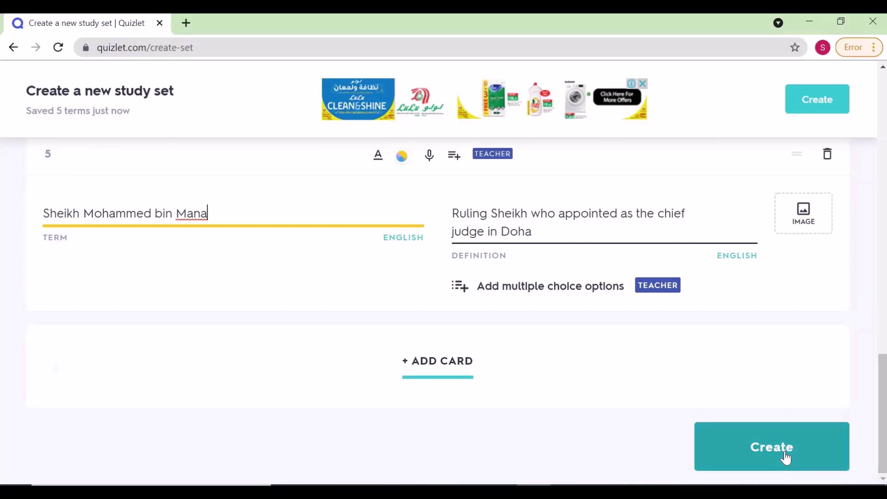
Create the Qatar History set and add it to the class
{"action": "left_click", "coordinate": [784, 450]}
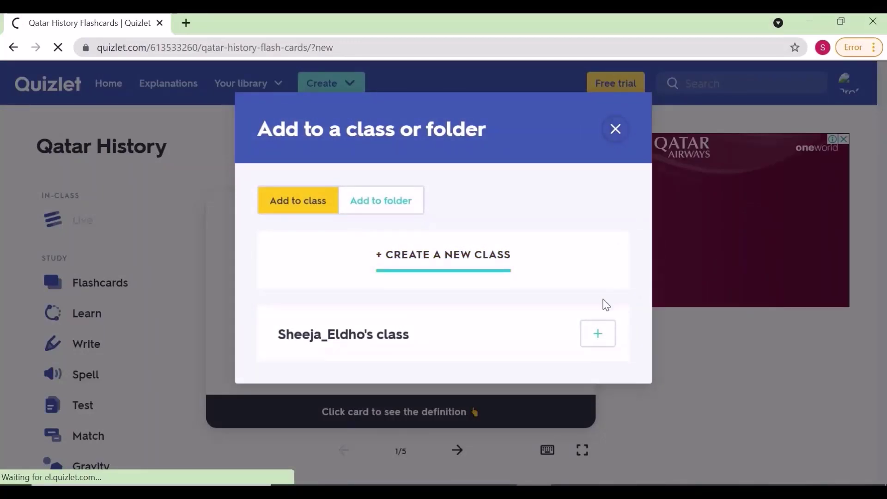
{"action": "left_click", "coordinate": [597, 339]}
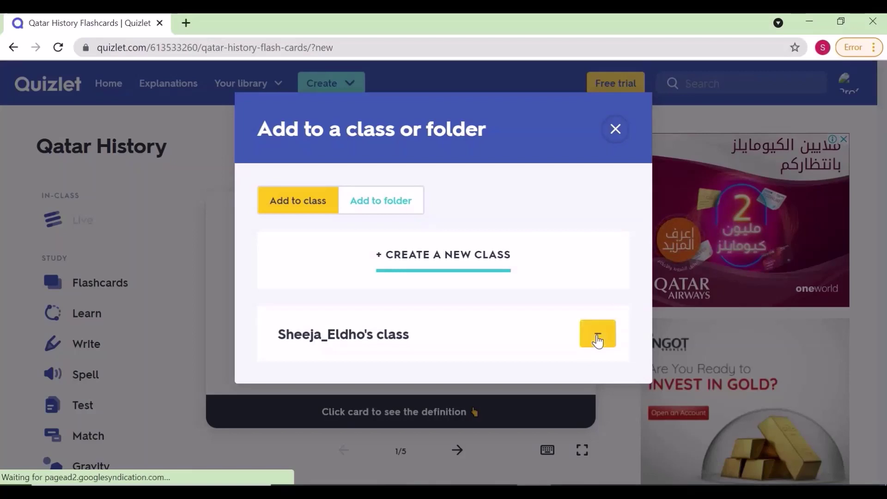
{"action": "left_click", "coordinate": [617, 135]}
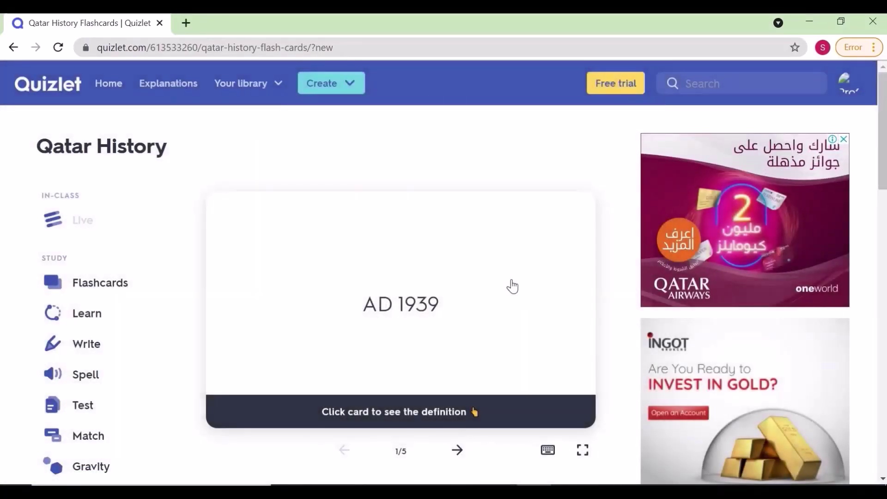
Flip through the flashcards, then start a Learn session and return to the set
{"action": "left_click", "coordinate": [512, 286]}
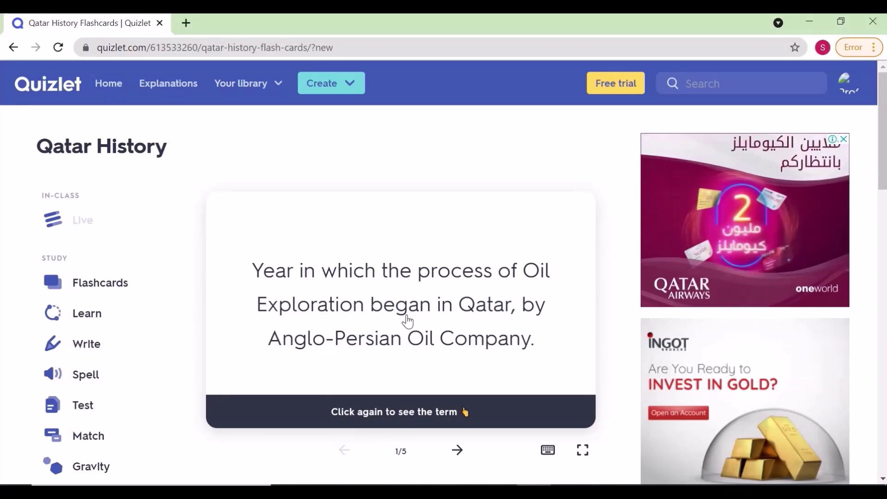
{"action": "scroll", "coordinate": [134, 253], "scroll_direction": "down", "scroll_amount": 2}
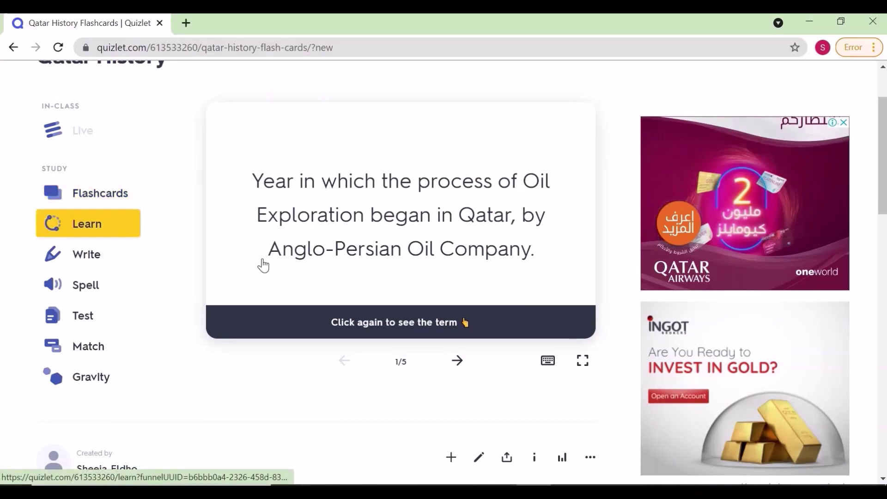
{"action": "left_click", "coordinate": [485, 223]}
{"action": "left_click", "coordinate": [88, 223]}
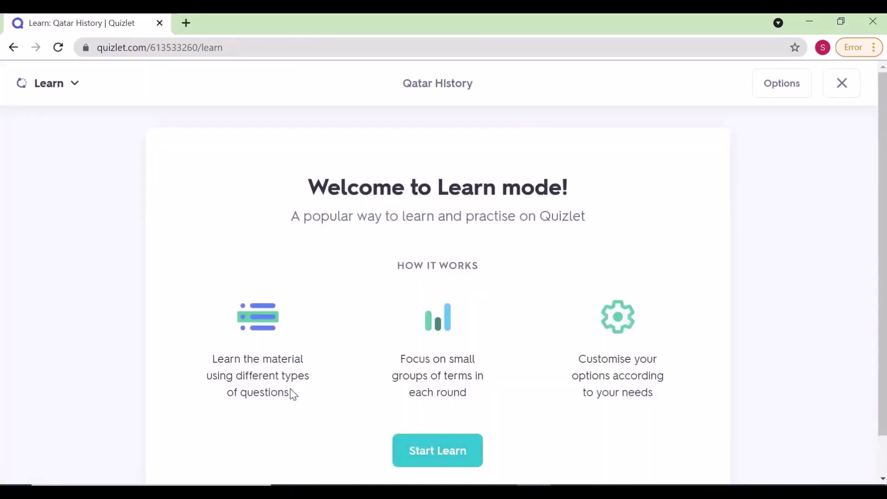
{"action": "left_click", "coordinate": [444, 449]}
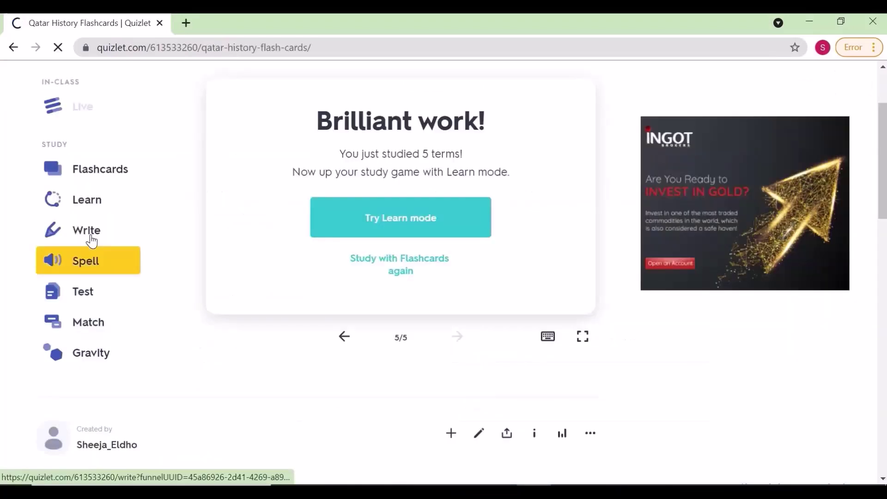
{"action": "left_click", "coordinate": [92, 239]}
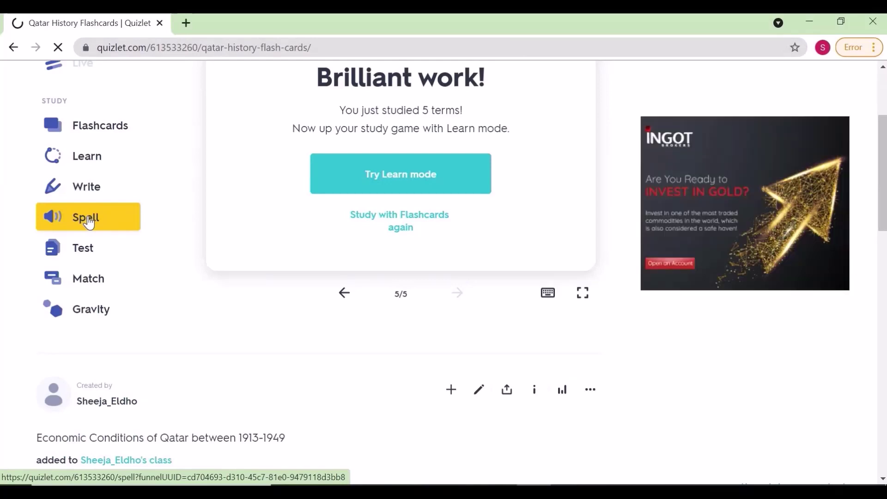
Try Spell mode with its audio prompt, then return to the set page
{"action": "left_click", "coordinate": [89, 222]}
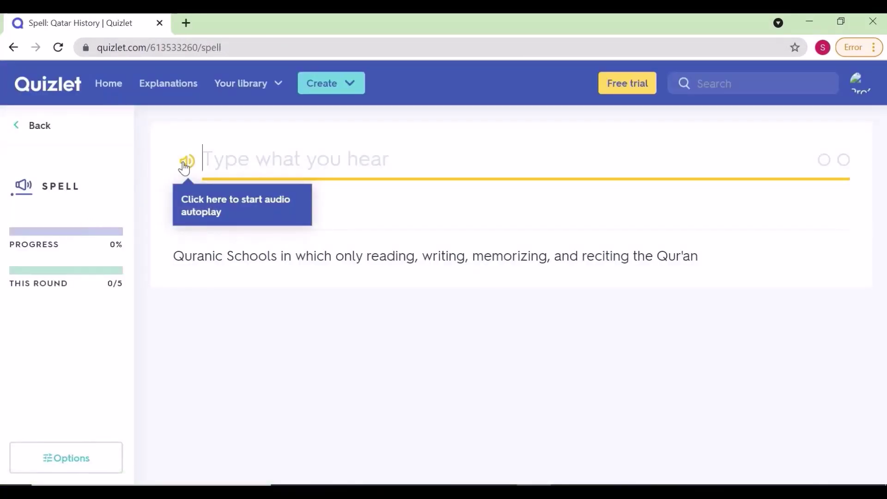
{"action": "left_click", "coordinate": [186, 162]}
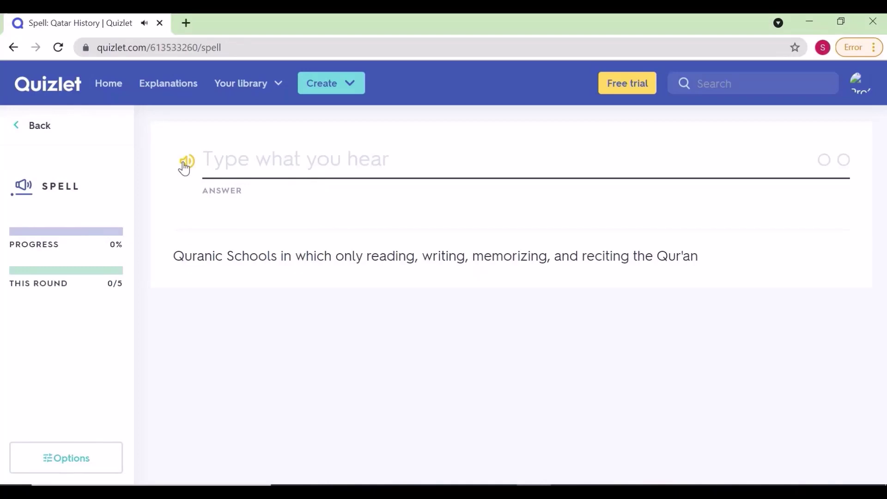
{"action": "key", "text": "alt+Left"}
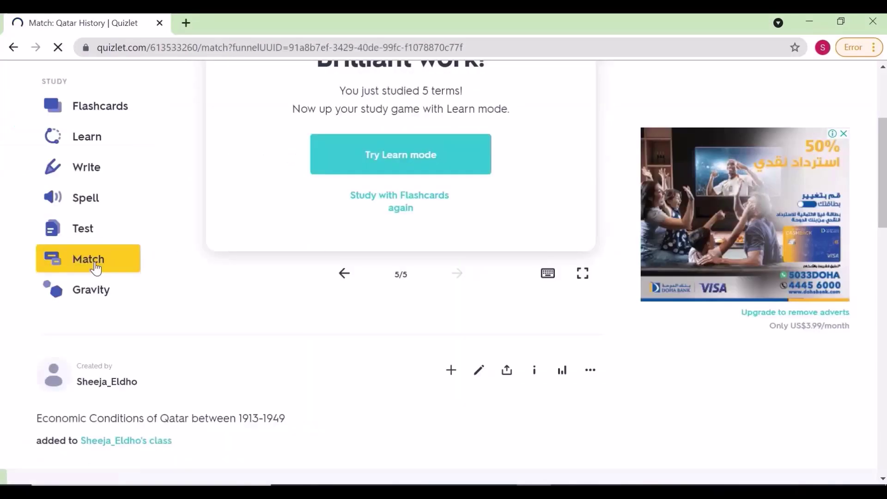
Play Match, pairing oil exploration with World War II and Quranic Schools with Al Ktateeb
{"action": "left_click", "coordinate": [93, 261]}
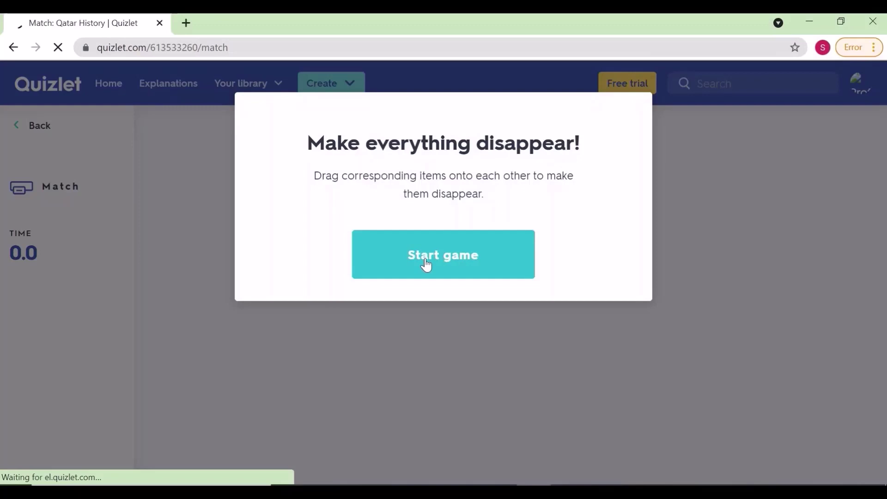
{"action": "left_click", "coordinate": [425, 257]}
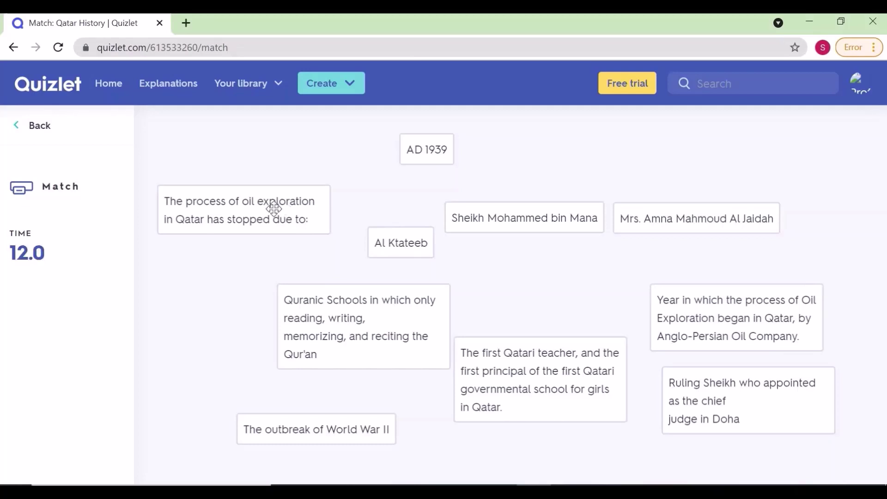
{"action": "left_click_drag", "start_coordinate": [274, 209], "coordinate": [355, 445]}
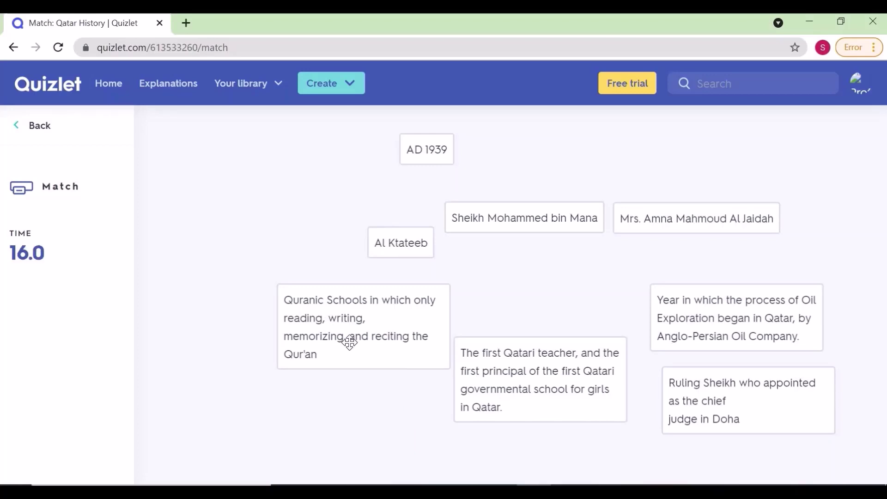
{"action": "left_click_drag", "start_coordinate": [349, 342], "coordinate": [383, 276]}
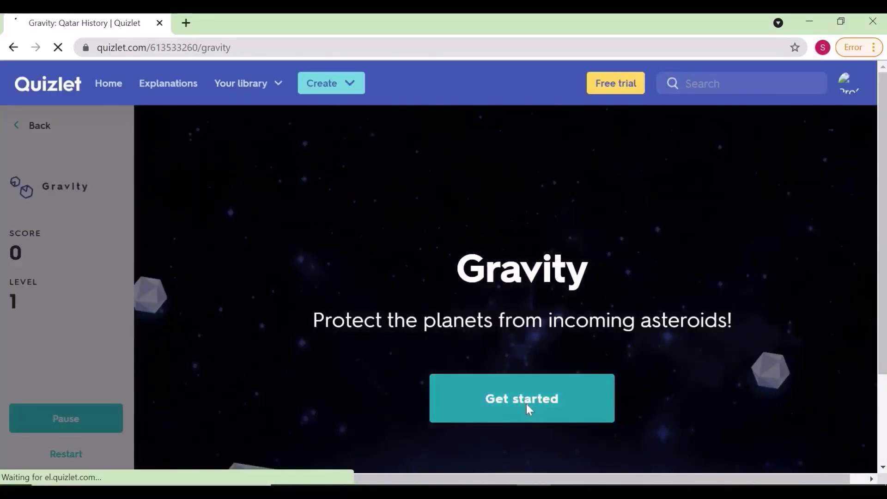
Set up the Gravity game options and start playing
{"action": "left_click", "coordinate": [525, 404]}
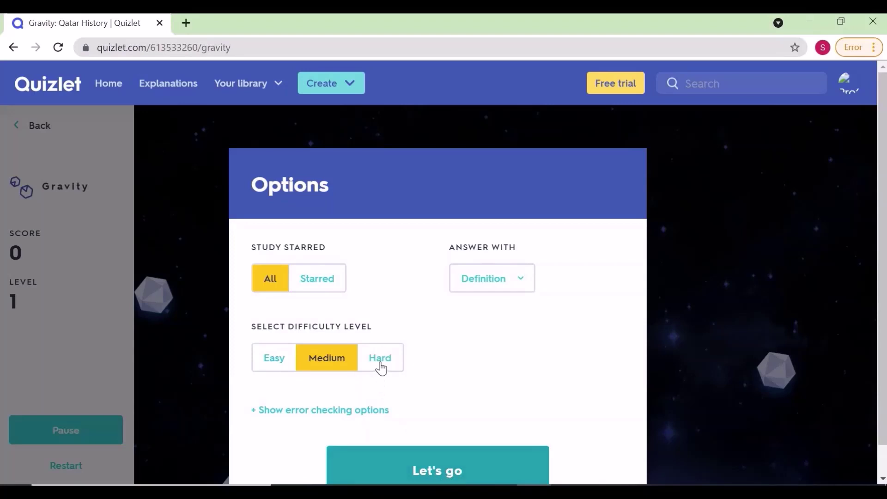
{"action": "left_click", "coordinate": [447, 472]}
{"action": "left_click", "coordinate": [454, 351]}
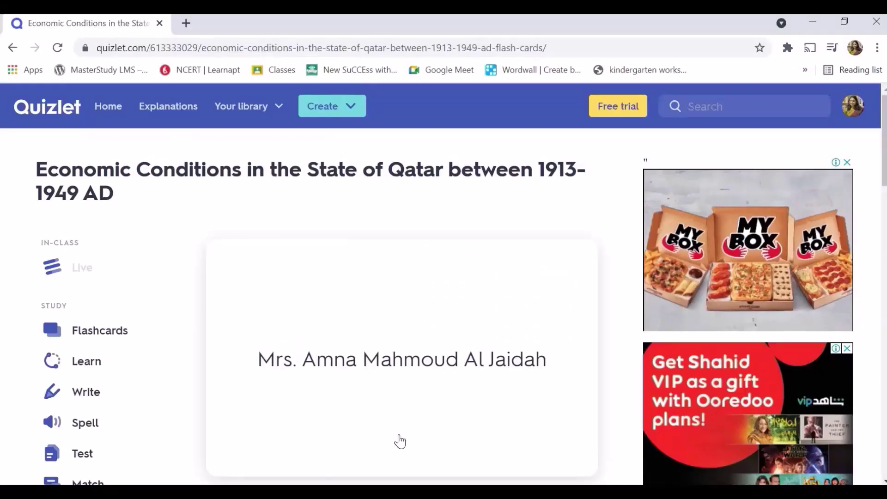
Share the Qatar economic conditions flashcard set to Google Classroom
{"action": "scroll", "coordinate": [444, 284], "scroll_direction": "down", "scroll_amount": 4}
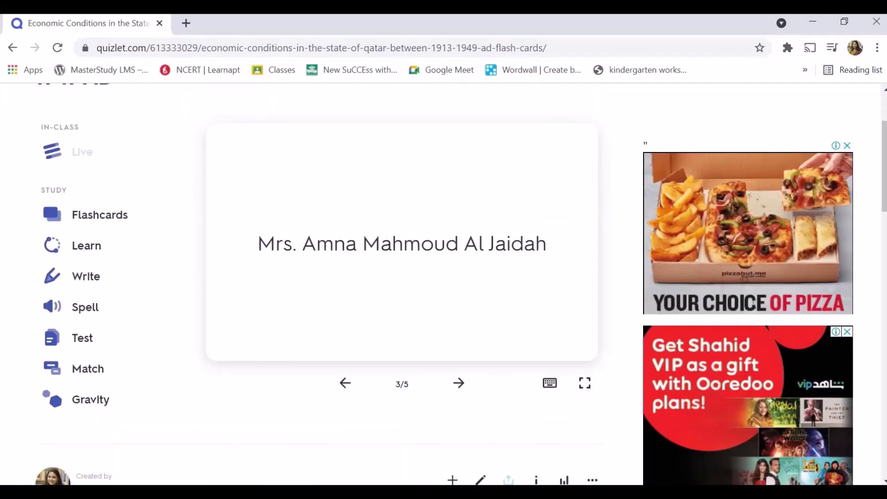
{"action": "left_click", "coordinate": [508, 409]}
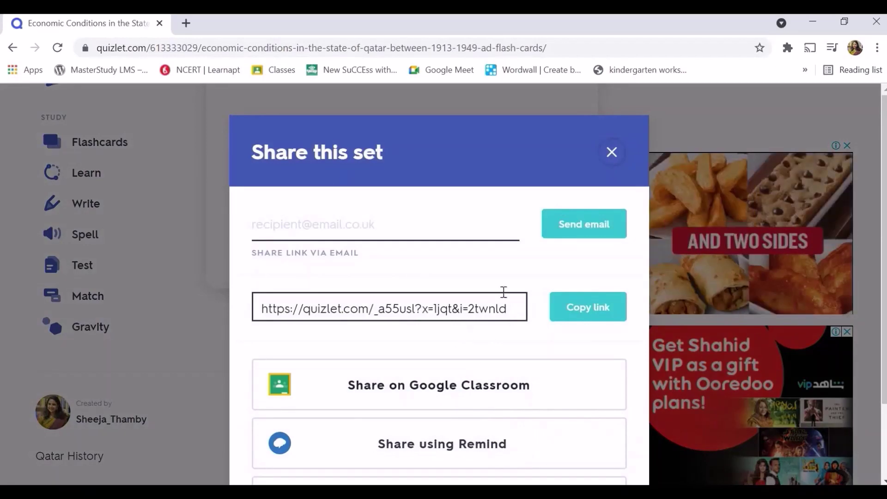
{"action": "left_click", "coordinate": [461, 391]}
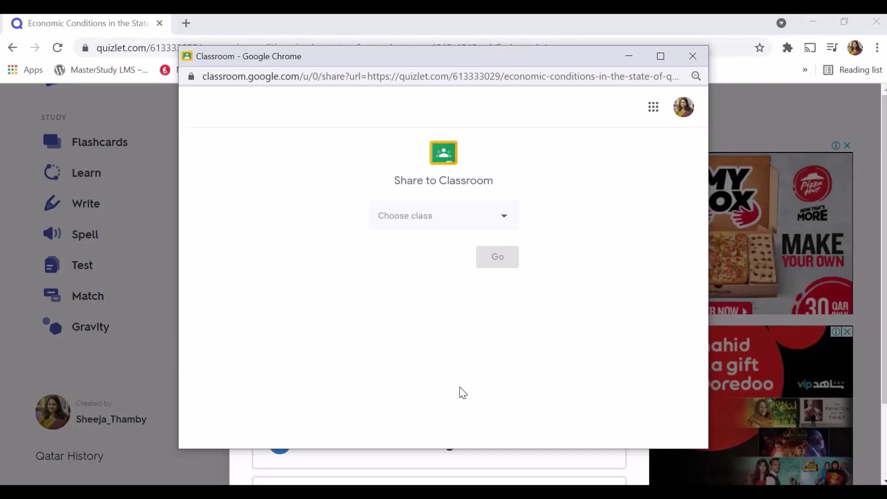
Share the set to the 8E Qatar History class as new class material
{"action": "left_click", "coordinate": [504, 217]}
{"action": "scroll", "coordinate": [574, 231], "scroll_direction": "down", "scroll_amount": 6}
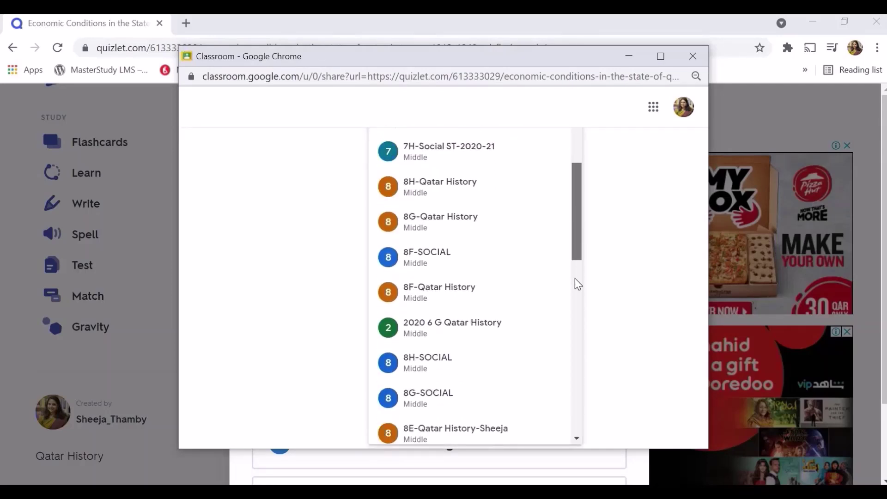
{"action": "left_click", "coordinate": [475, 287]}
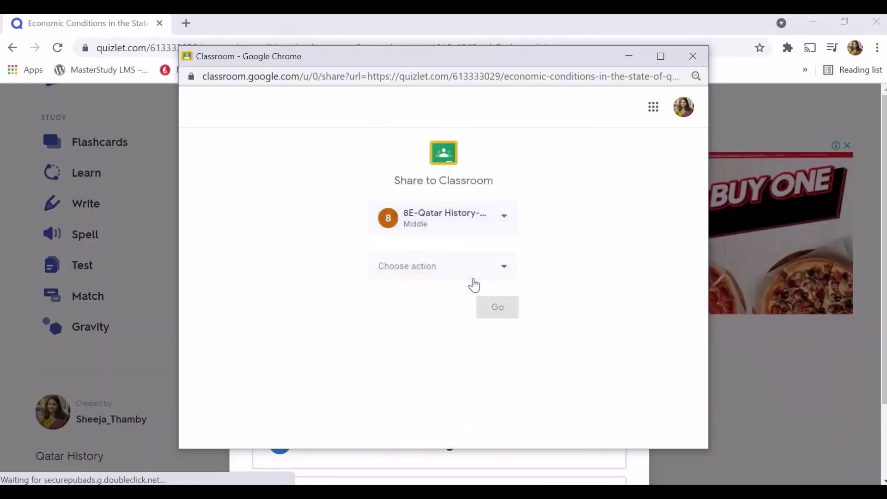
{"action": "left_click", "coordinate": [505, 268]}
{"action": "left_click", "coordinate": [434, 383]}
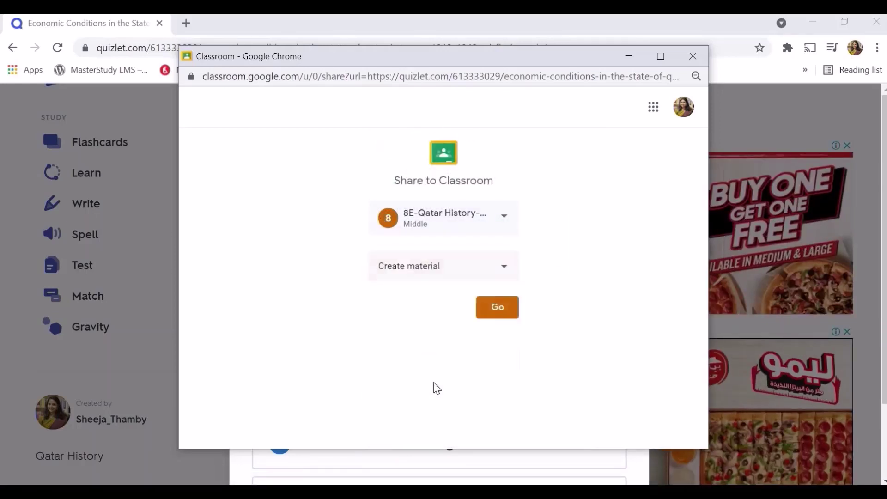
{"action": "left_click", "coordinate": [498, 309]}
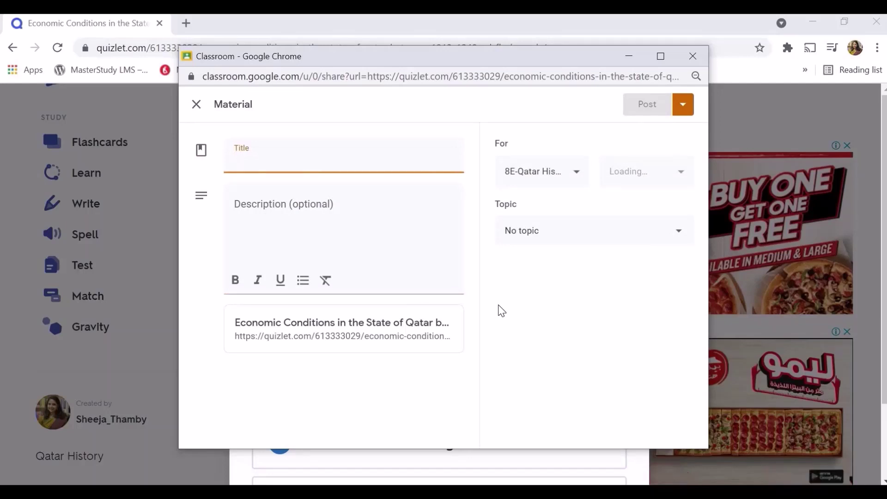
Title the material 'Flash Cards', file it under the economic and social condition topic, add 8H-Qatar History, and post
{"action": "type", "text": "Flash Cards"}
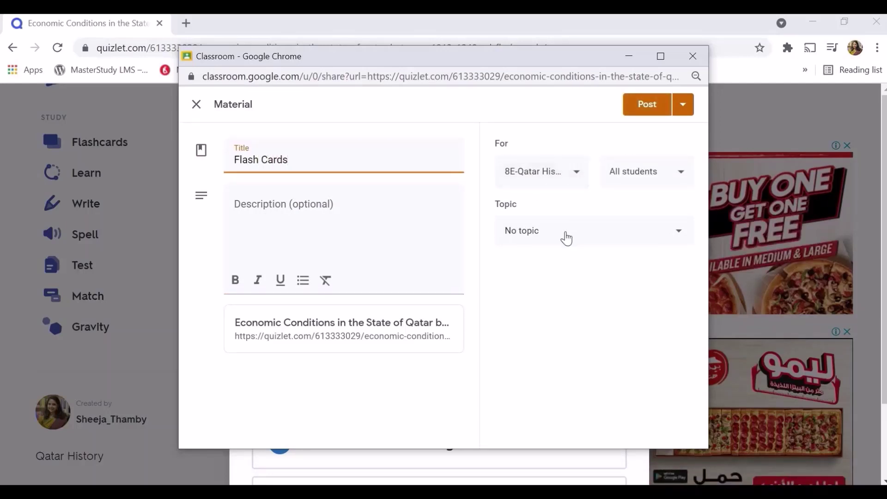
{"action": "left_click", "coordinate": [565, 234]}
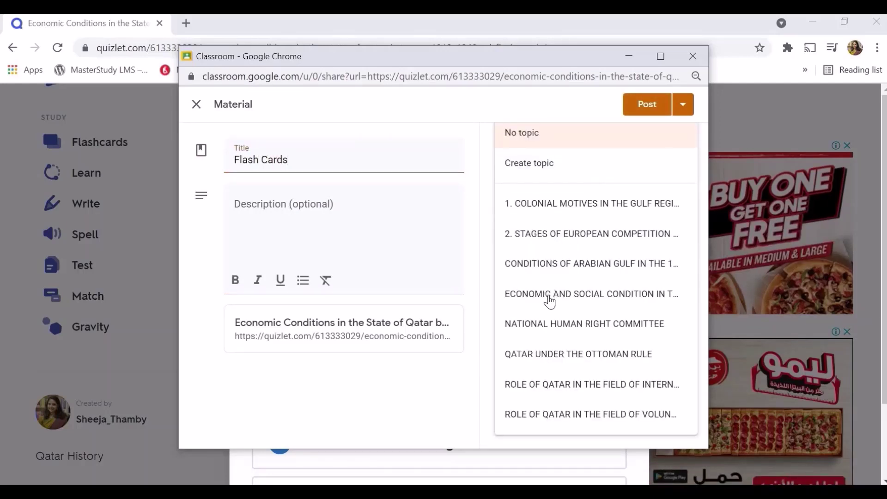
{"action": "left_click", "coordinate": [549, 302]}
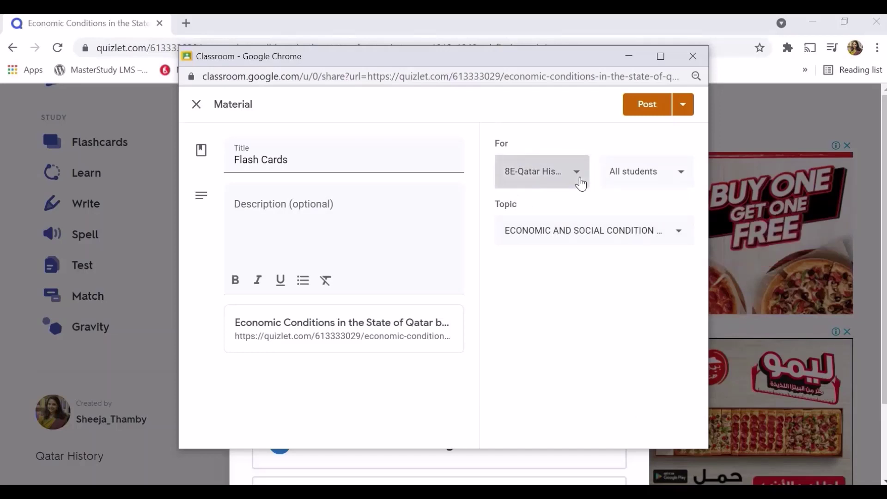
{"action": "left_click", "coordinate": [579, 180]}
{"action": "scroll", "coordinate": [652, 204], "scroll_direction": "down", "scroll_amount": 3}
{"action": "left_click", "coordinate": [596, 229]}
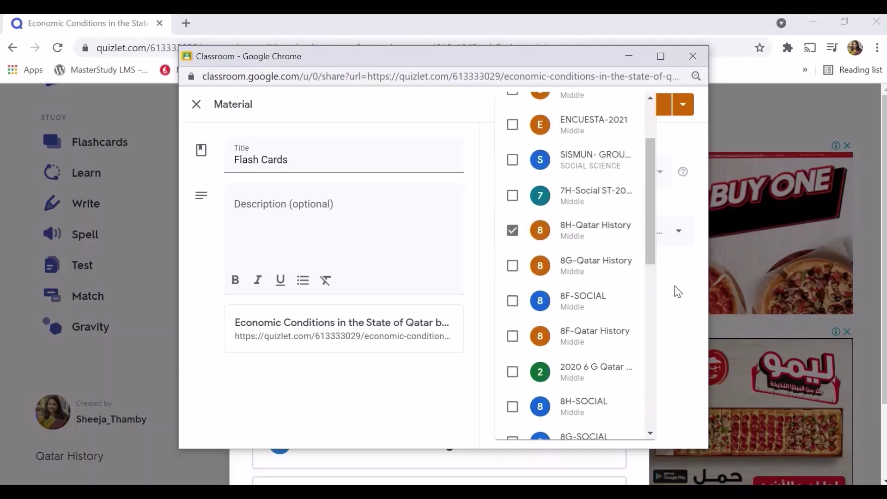
{"action": "left_click", "coordinate": [673, 290]}
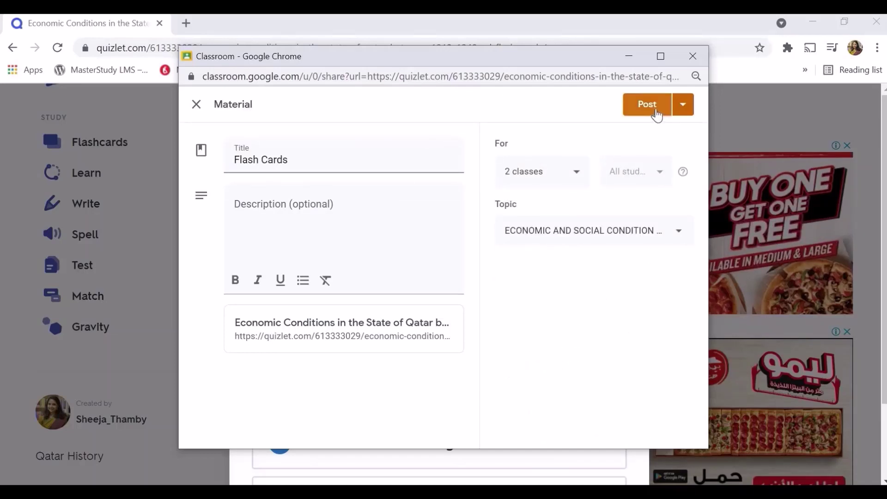
{"action": "left_click", "coordinate": [656, 111]}
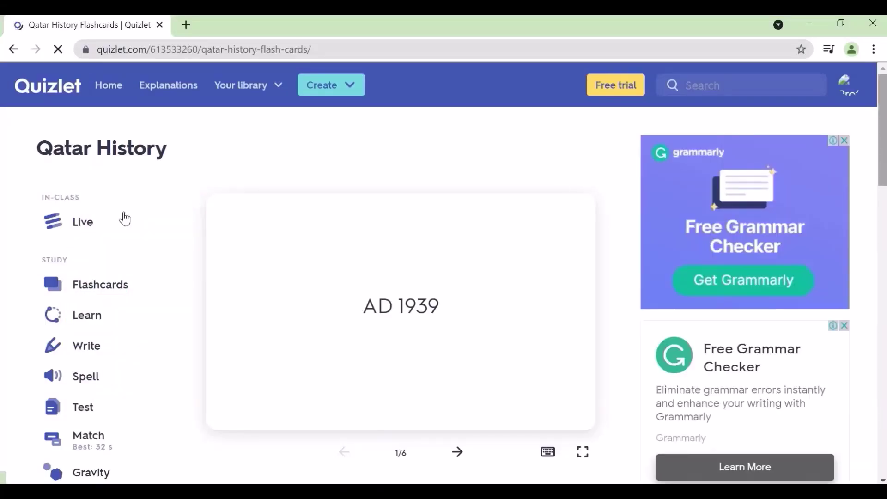
Create a Quizlet Live game for individual players using the term and definition format
{"action": "left_click", "coordinate": [91, 226]}
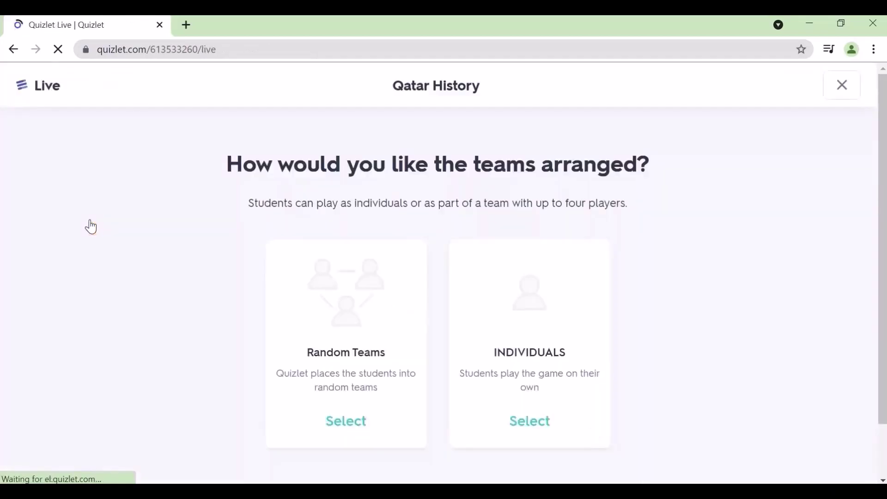
{"action": "left_click", "coordinate": [545, 423]}
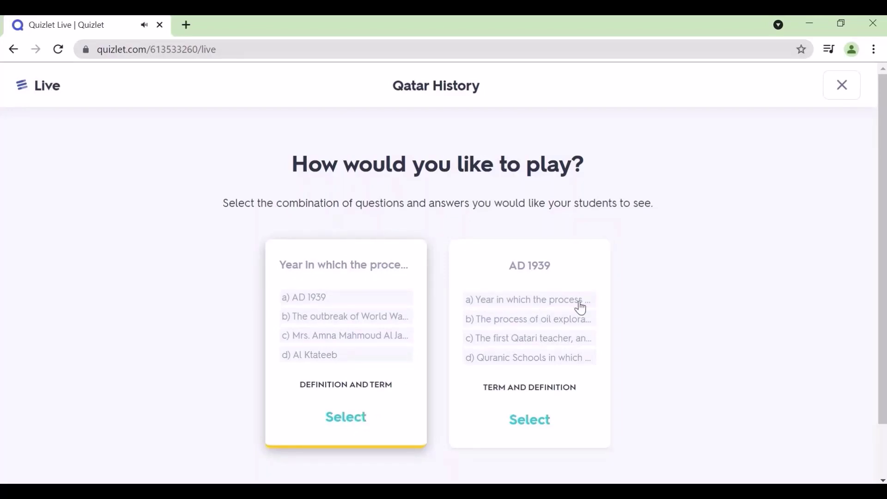
{"action": "left_click", "coordinate": [530, 419]}
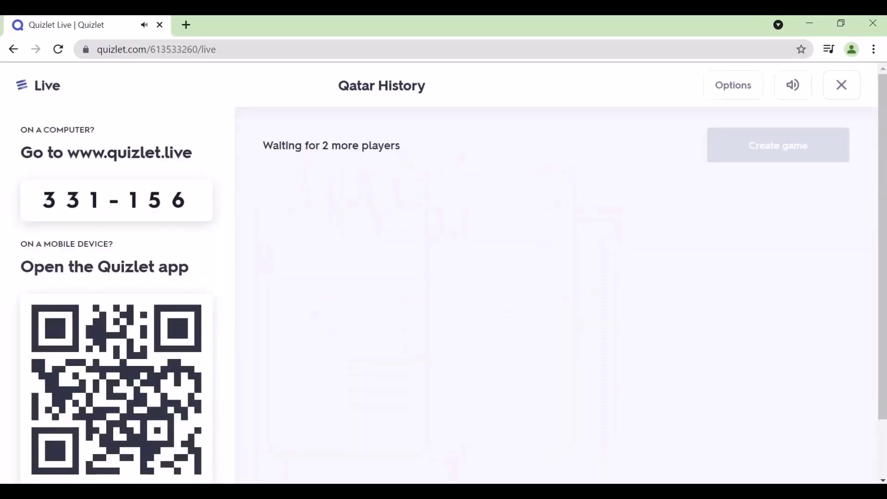
Lower the system volume to 15 and go to quizlet.live in a new window
{"action": "left_click", "coordinate": [698, 482]}
{"action": "left_click", "coordinate": [709, 464]}
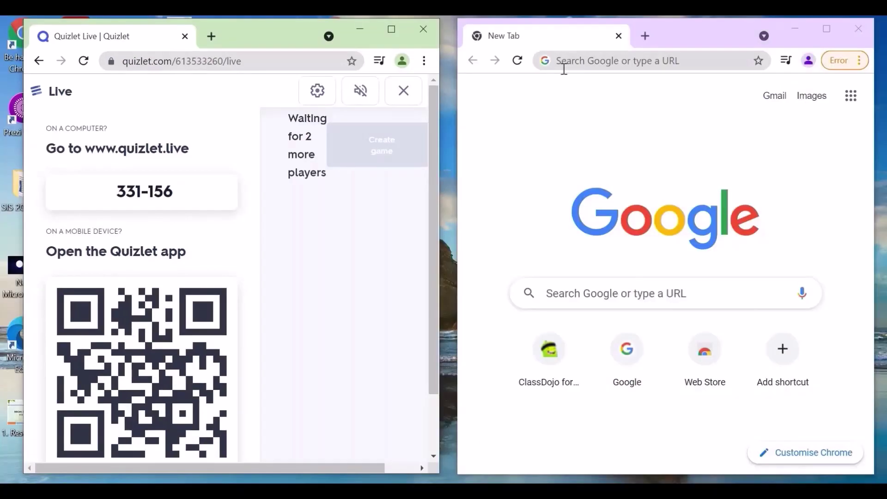
{"action": "left_click", "coordinate": [563, 65]}
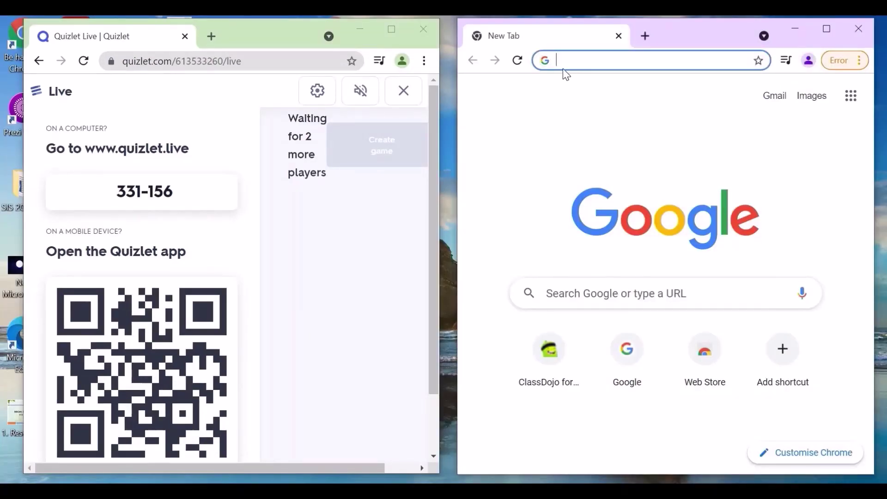
{"action": "type", "text": "Quizlet.live"}
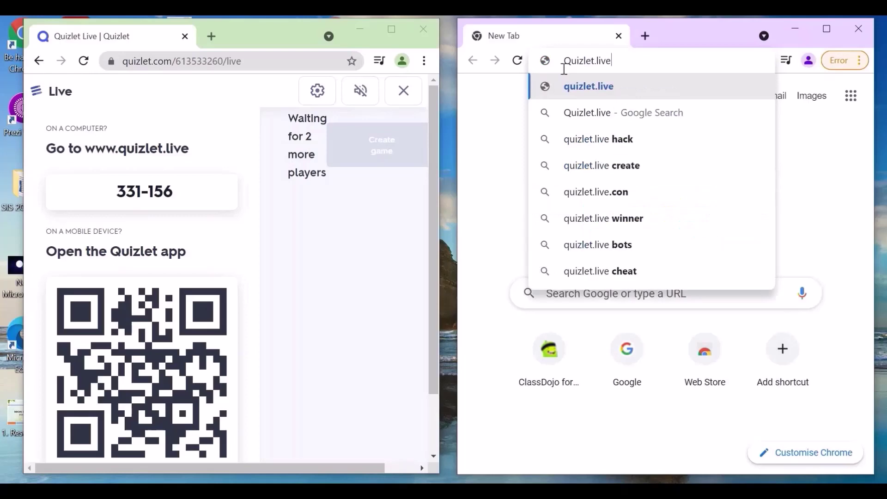
{"action": "key", "text": "Return"}
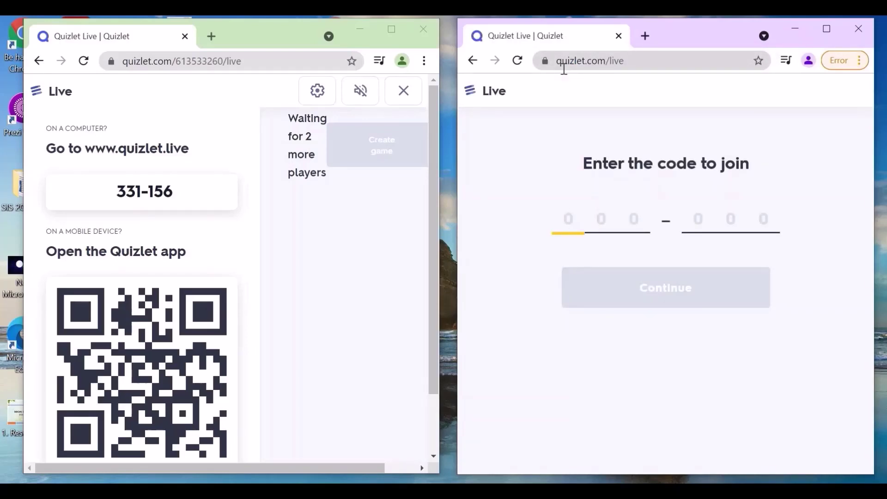
Join the game with code 331-156 under a student's first name
{"action": "type", "text": "331"}
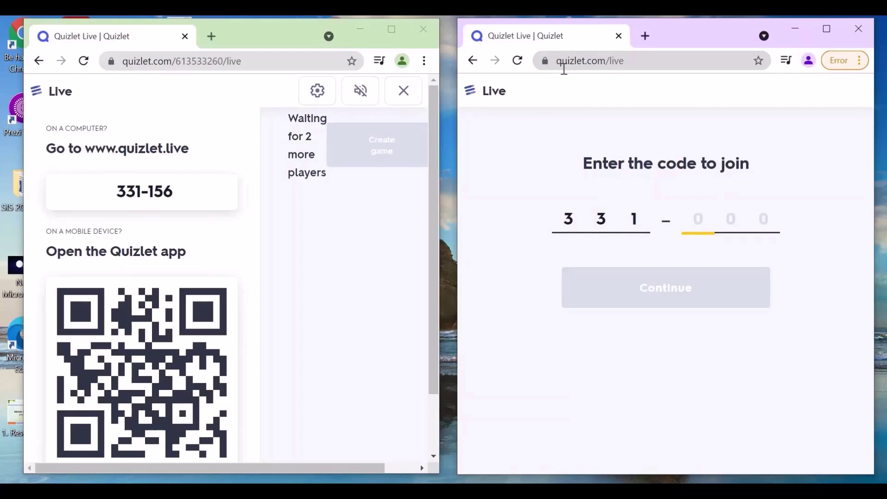
{"action": "type", "text": "-156"}
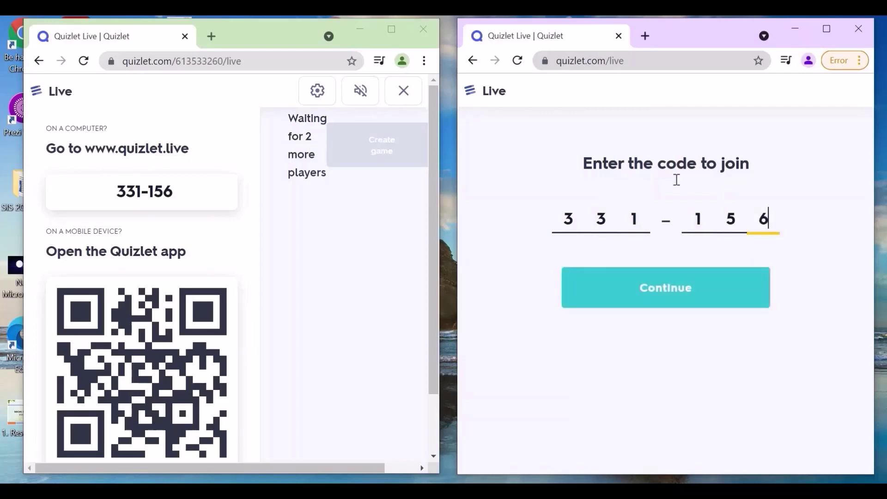
{"action": "left_click", "coordinate": [682, 300]}
{"action": "type", "text": "Milah"}
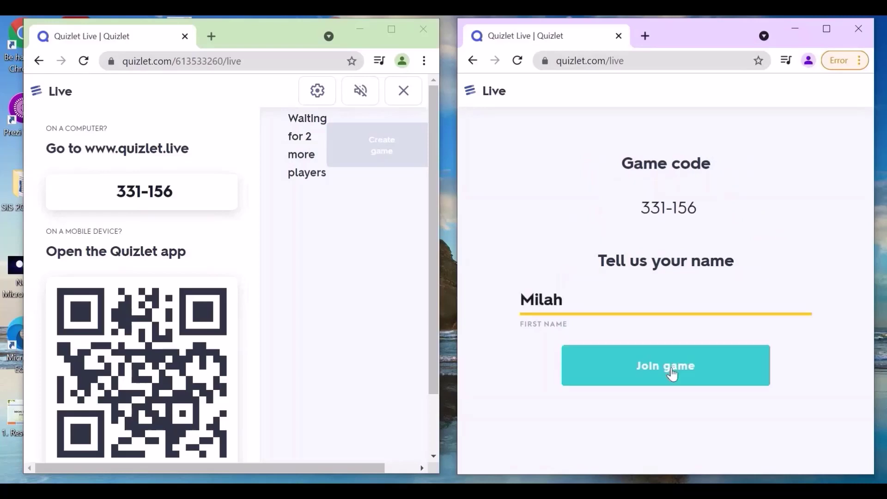
{"action": "left_click", "coordinate": [672, 373]}
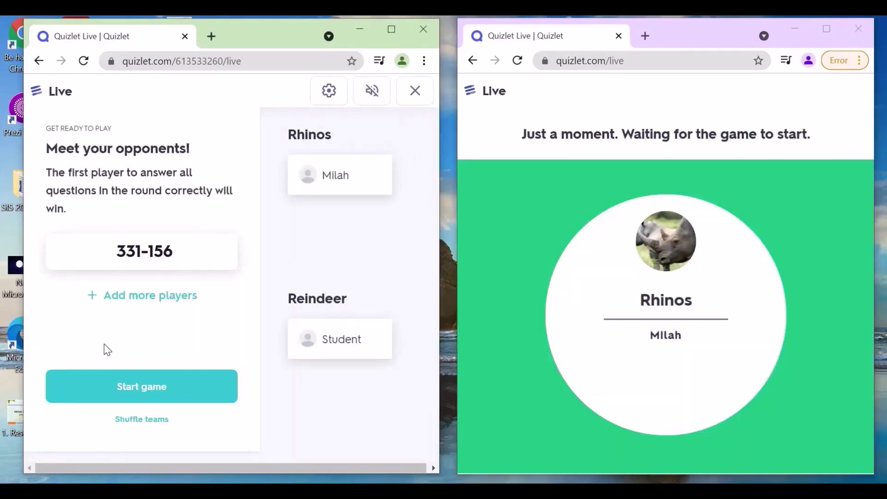
Start the Live game and answer the student questions, including Al-Majaalis, until it ends
{"action": "left_click", "coordinate": [152, 386]}
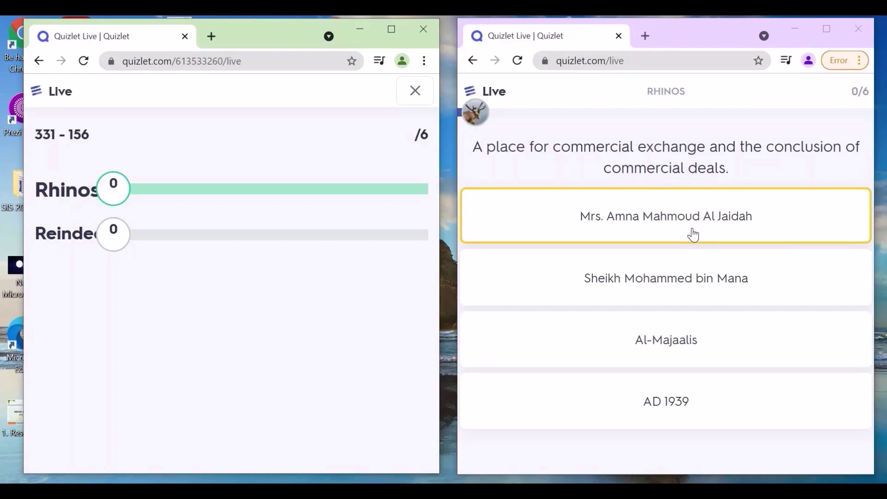
{"action": "left_click", "coordinate": [684, 355]}
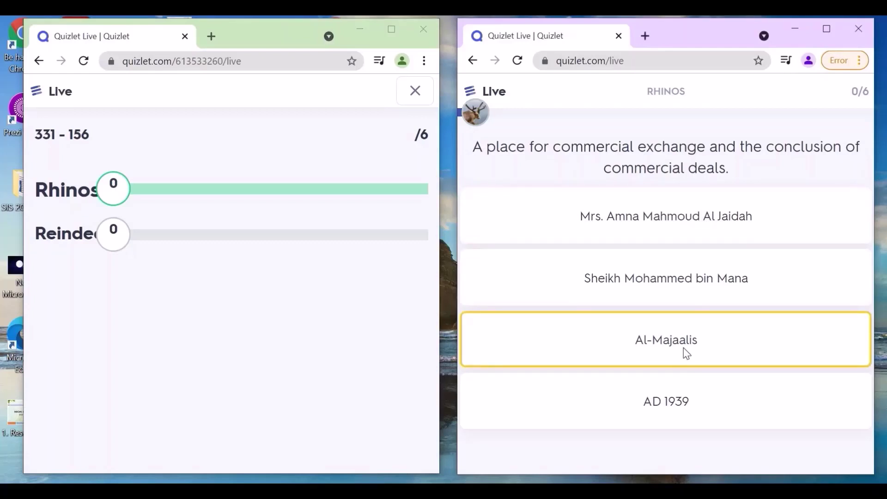
{"action": "left_click", "coordinate": [686, 353]}
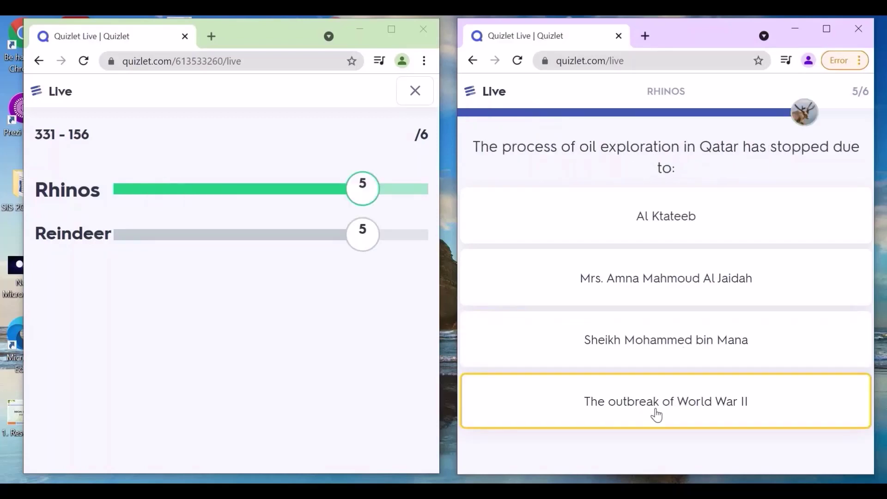
{"action": "left_click", "coordinate": [653, 411]}
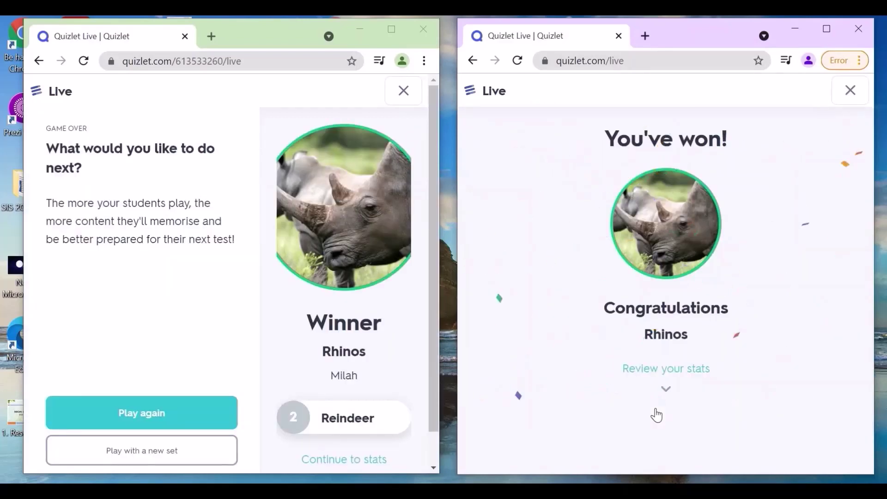